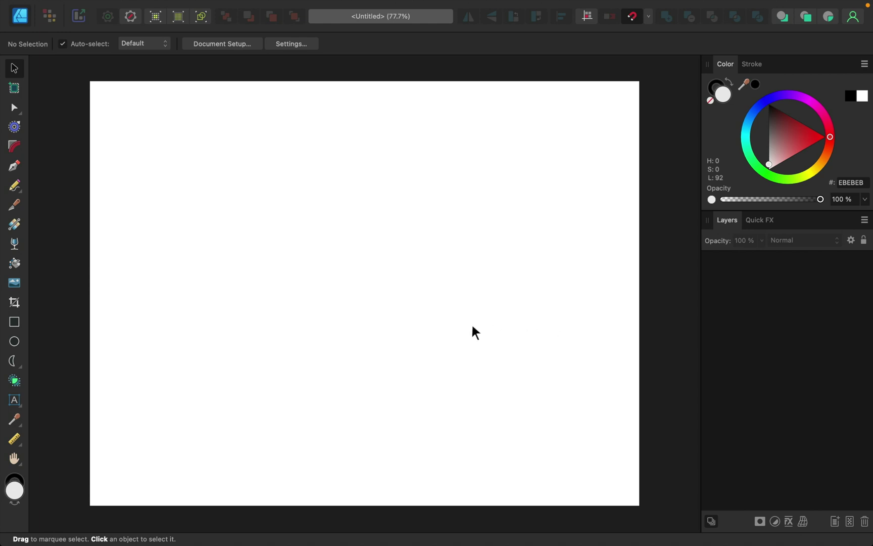
Draw a tall, narrow rounded rectangle near the middle of the page and round its corners fully to 50%
left_click(20, 368)
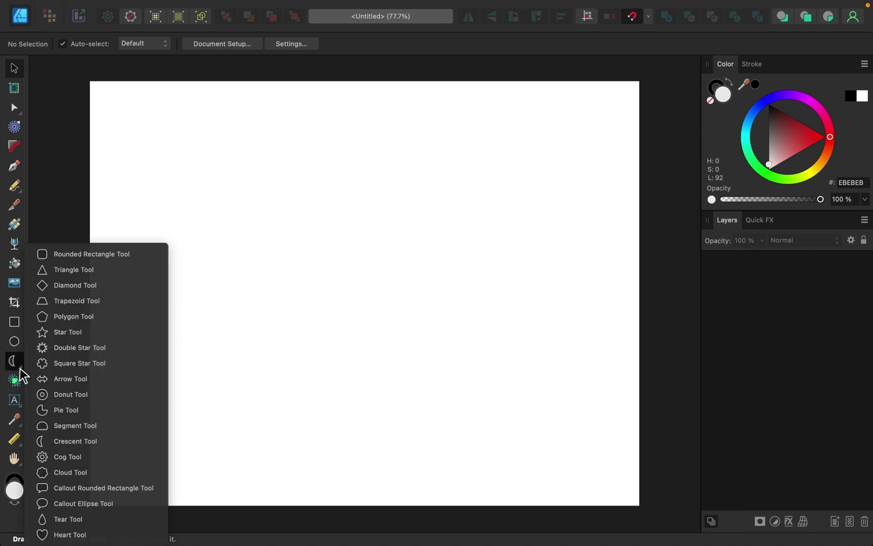
left_click(143, 264)
left_click_drag(351, 185, 399, 409)
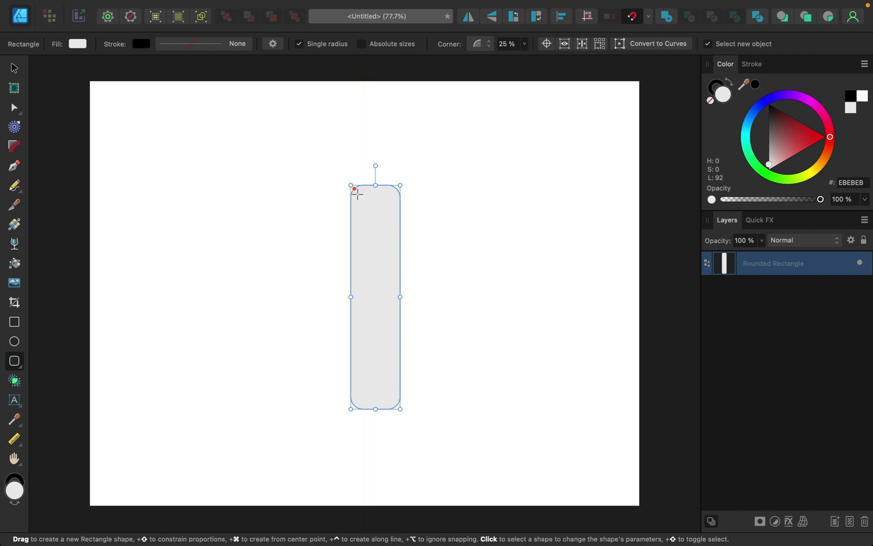
left_click_drag(355, 189, 387, 230)
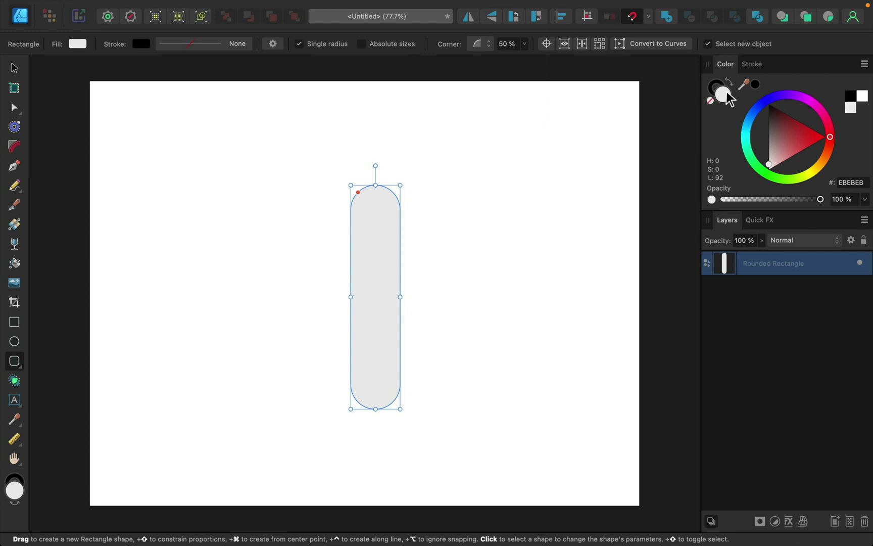
Remove the rounded rectangle's fill and give it a dark green stroke, hex 539122
left_click(710, 101)
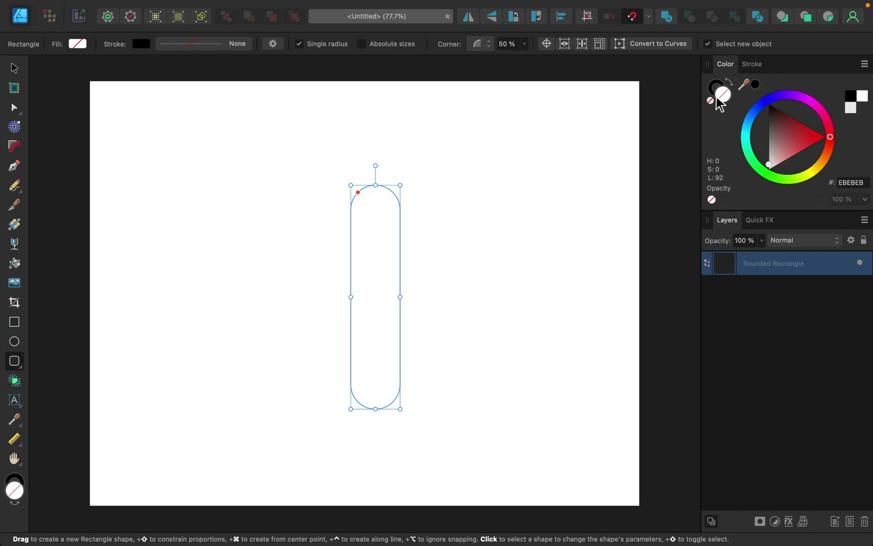
left_click(717, 88)
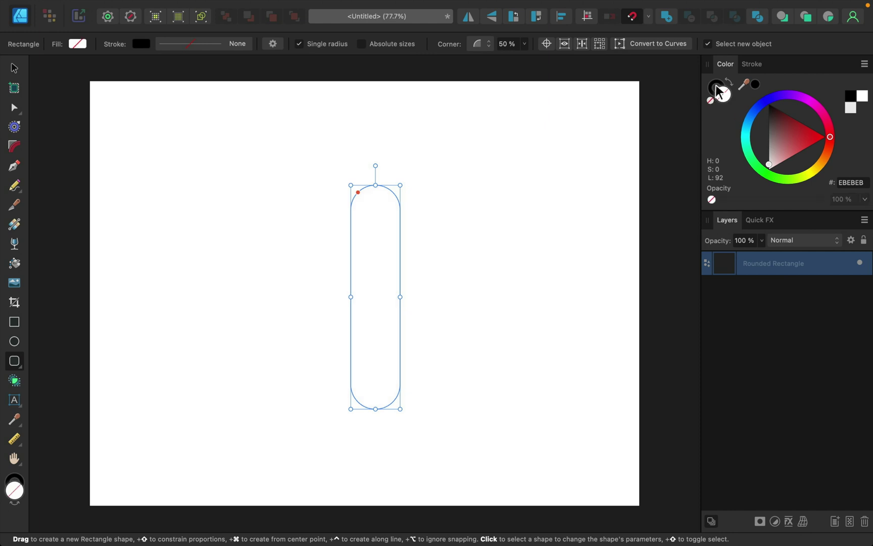
left_click(757, 170)
left_click(785, 151)
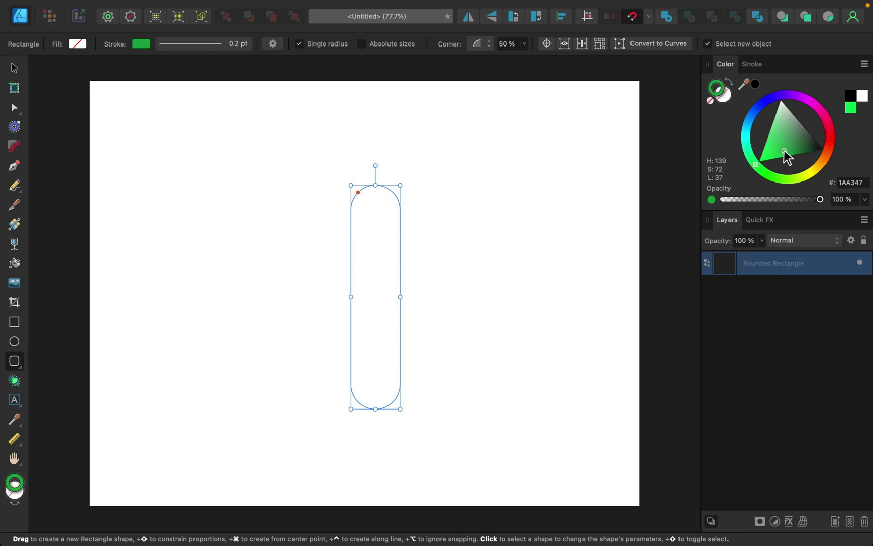
left_click(785, 178)
left_click_drag(785, 179, 785, 180)
Set the shape's stroke width to 3.5 pt and centre it horizontally on the page
left_click(753, 64)
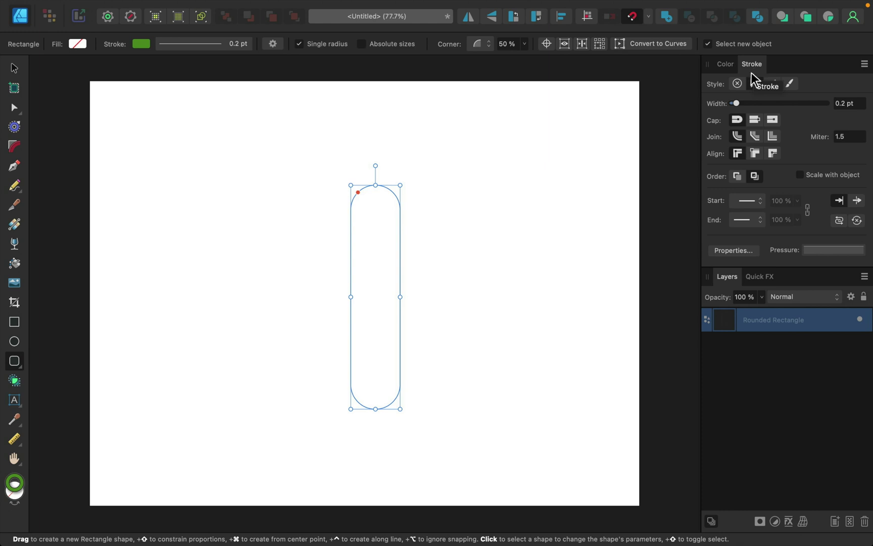
left_click_drag(737, 103, 758, 104)
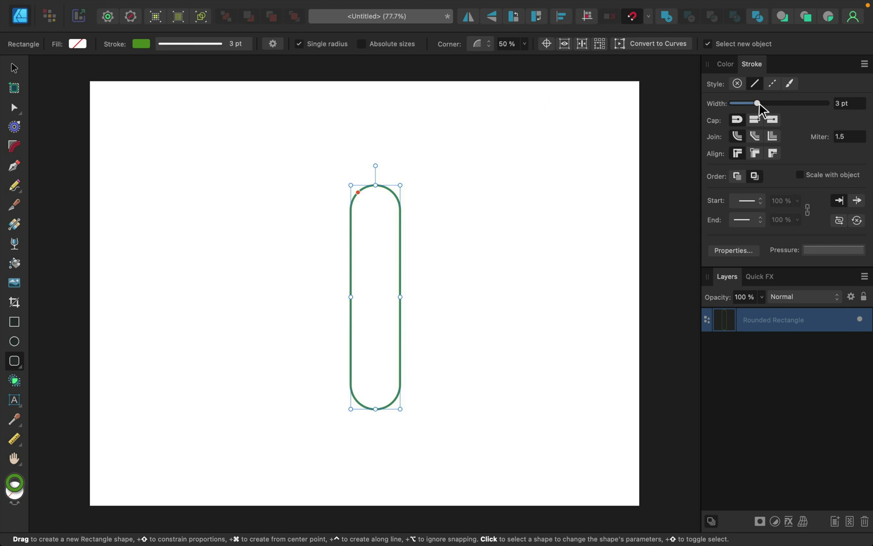
left_click_drag(759, 104, 761, 105)
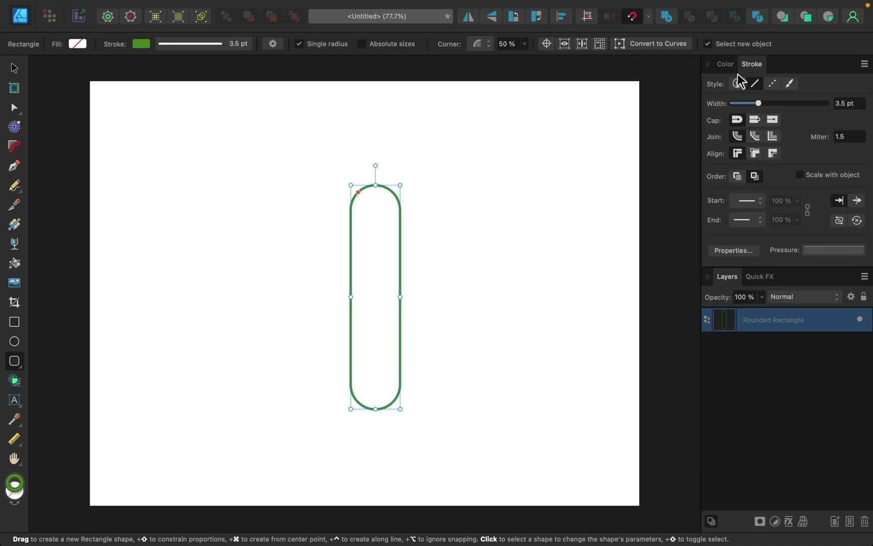
left_click(728, 65)
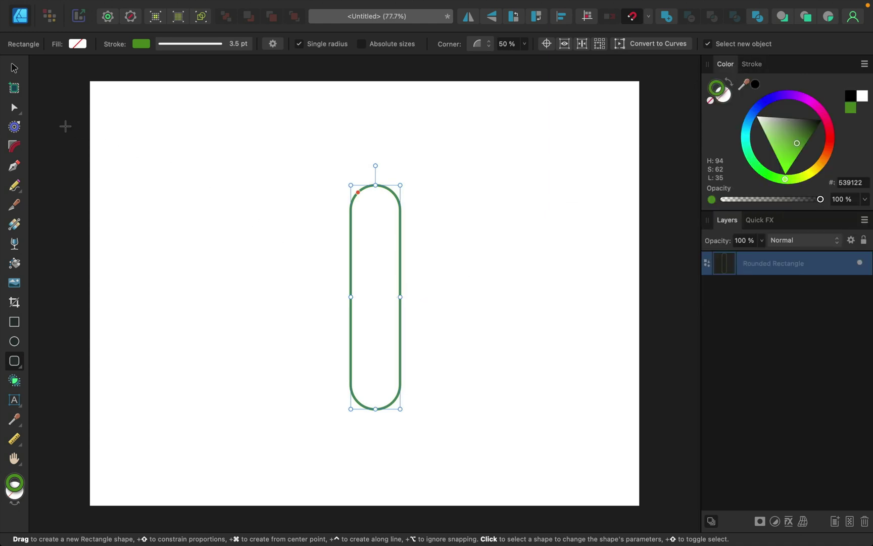
left_click(18, 66)
left_click_drag(374, 259, 363, 258)
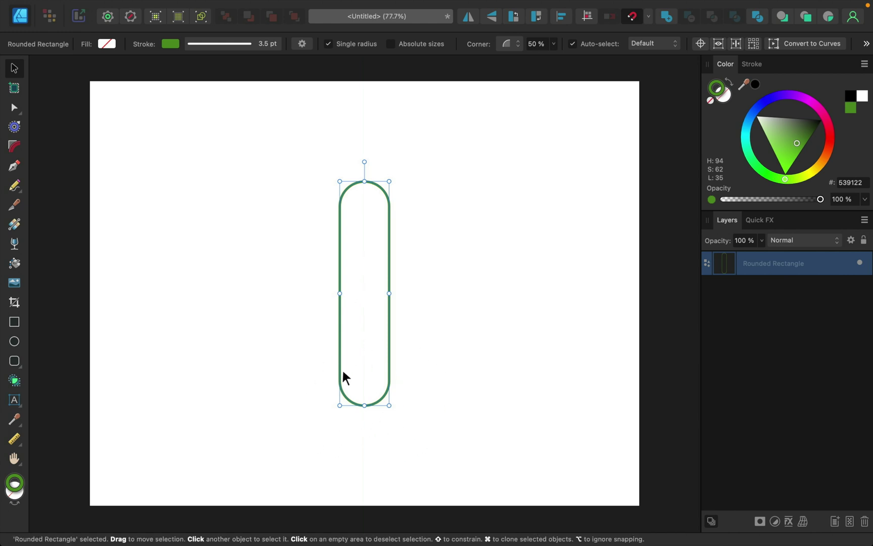
Convert the rounded rectangle to curves, break it at its bottom node and delete both halves of the lower arc
left_click(796, 45)
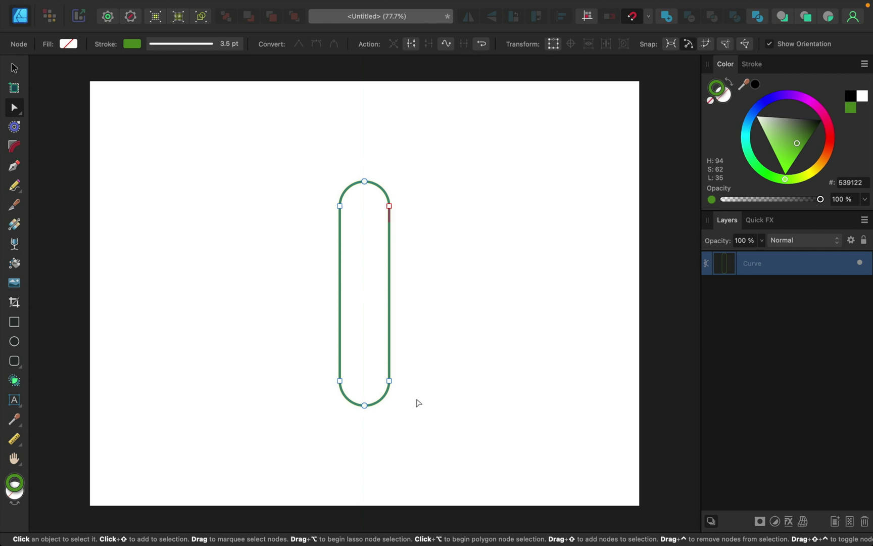
left_click(365, 406)
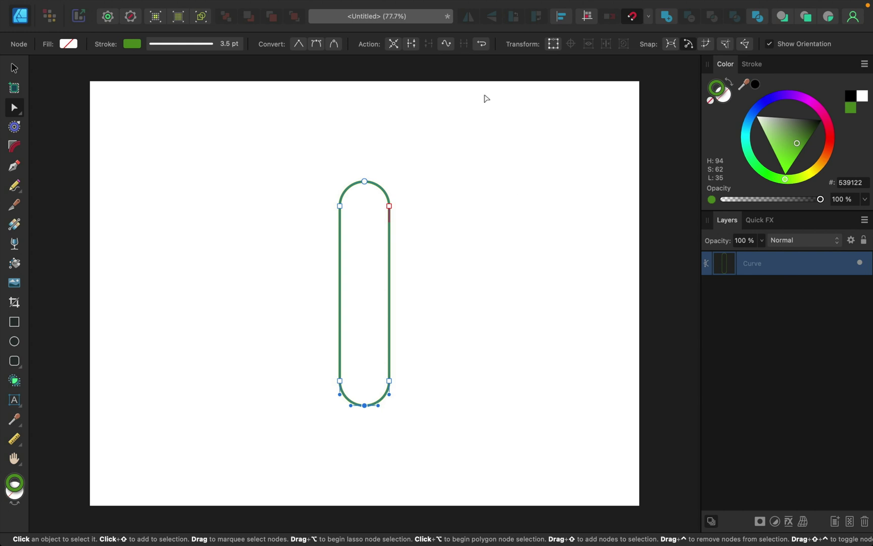
left_click(415, 44)
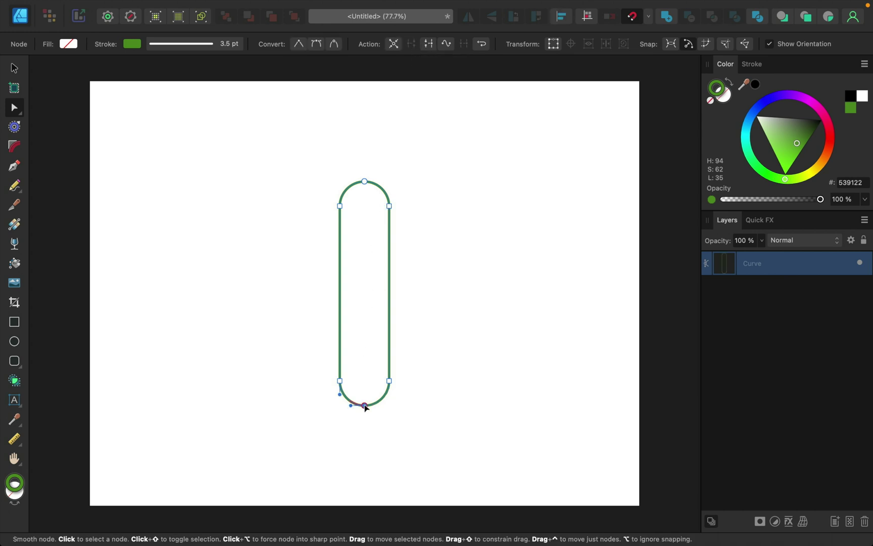
left_click_drag(365, 405, 365, 428)
key("BackSpace")
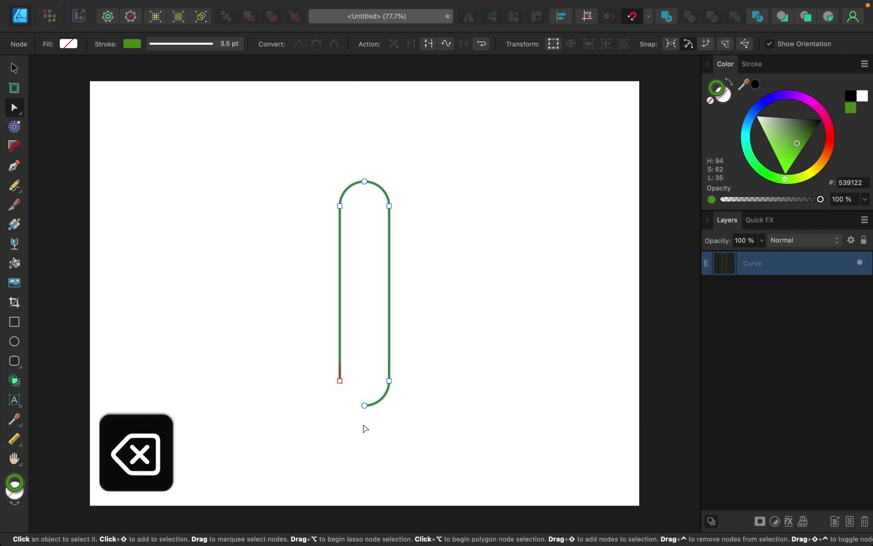
left_click(364, 406)
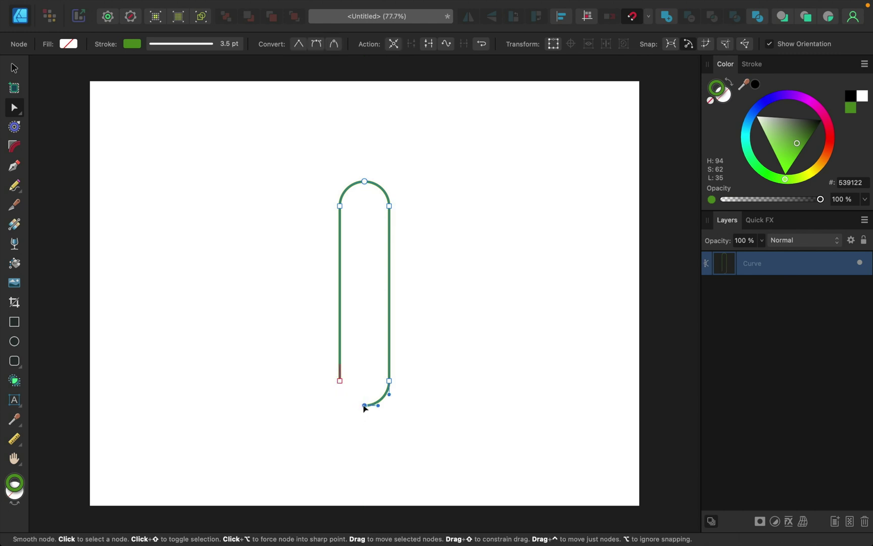
key("BackSpace")
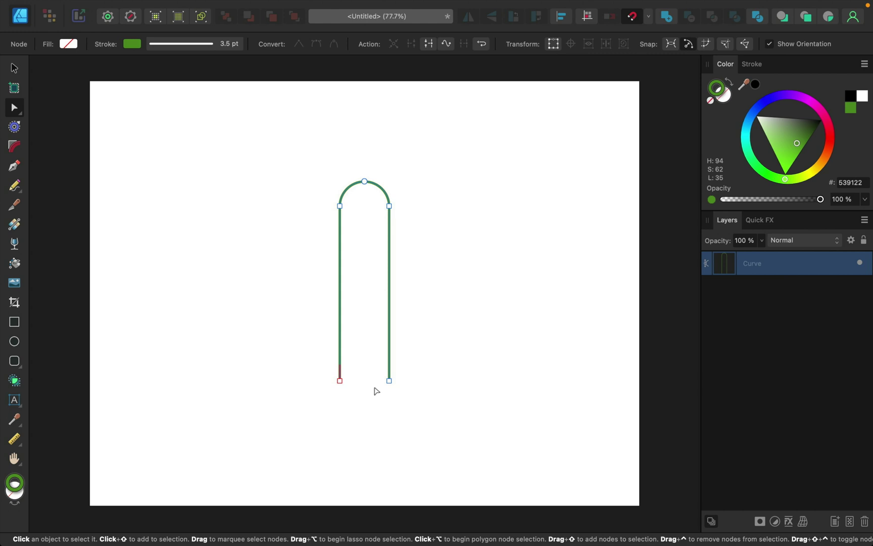
Draw a smaller upright rounded rectangle with 50% corners and place it just right of the open trunk shape
left_click(15, 363)
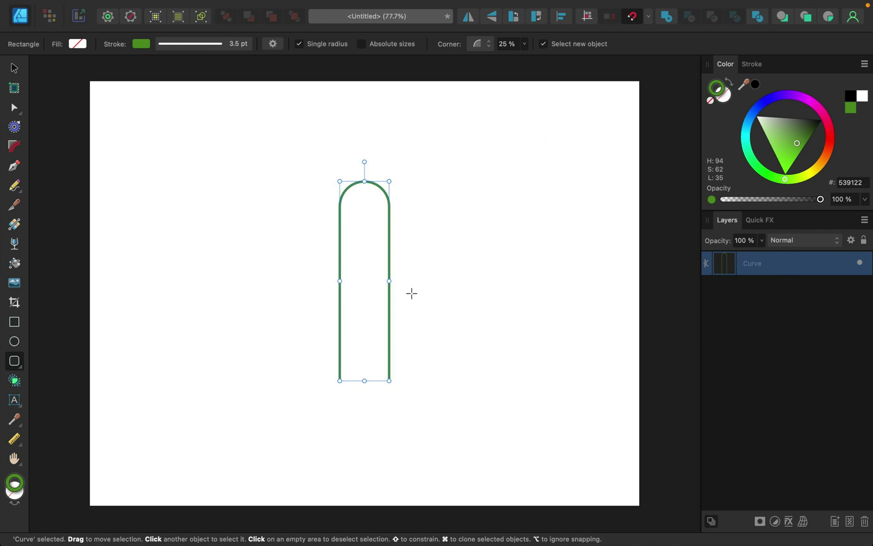
left_click_drag(450, 201, 493, 344)
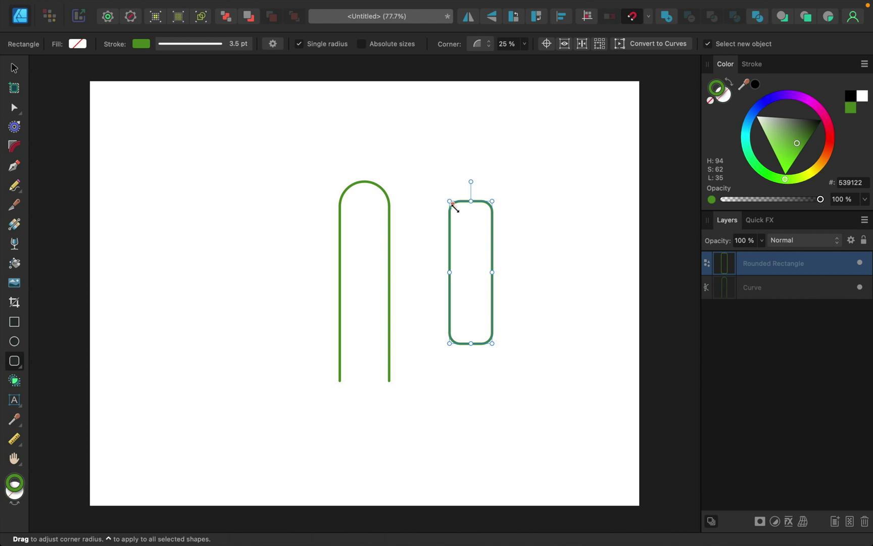
left_click_drag(454, 206, 474, 236)
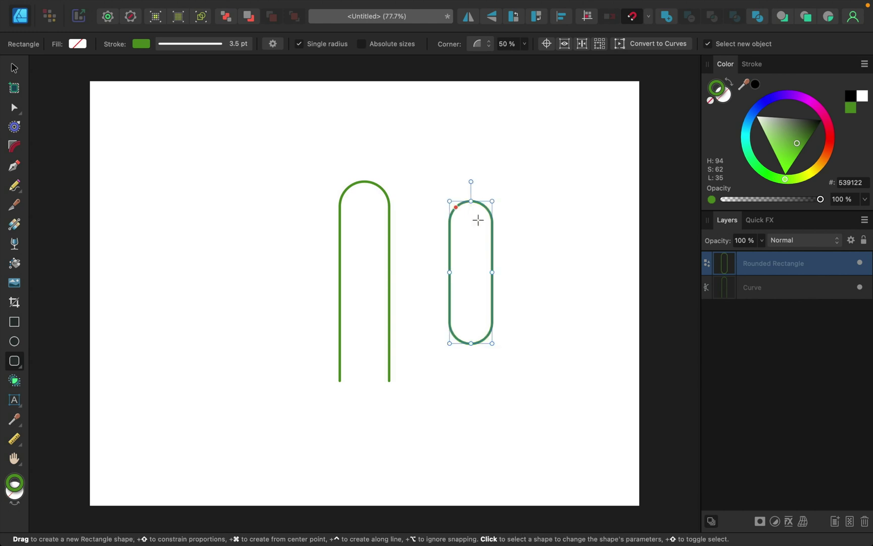
left_click_drag(482, 201, 452, 194)
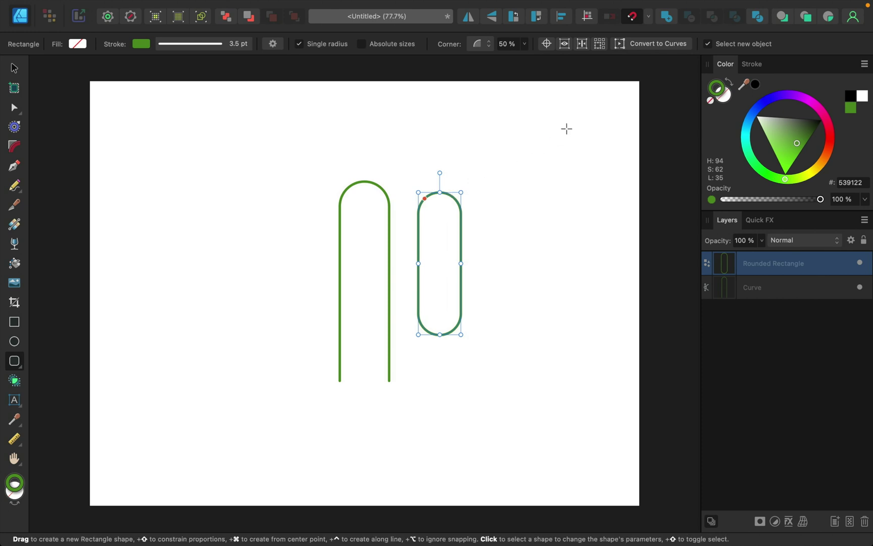
Convert the smaller shape to curves, break it at its bottom node and delete its lower arc
left_click(652, 47)
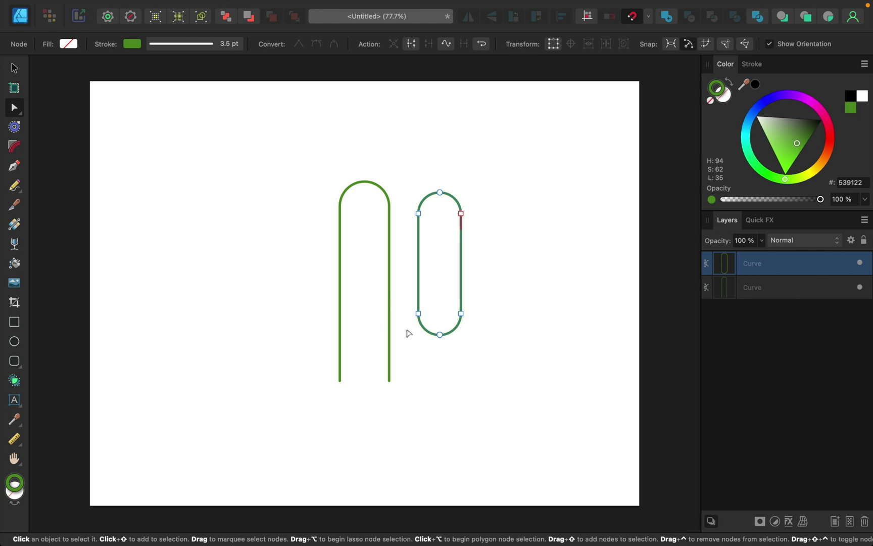
left_click(441, 336)
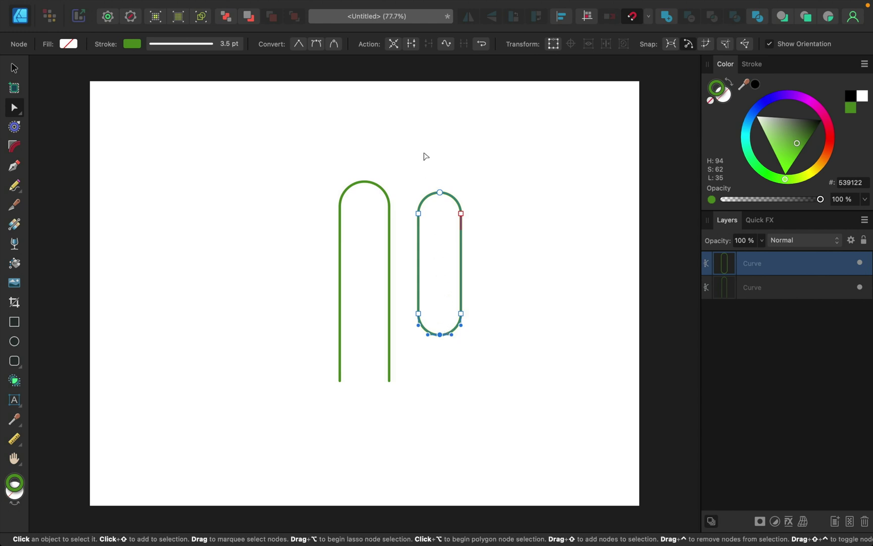
left_click(411, 44)
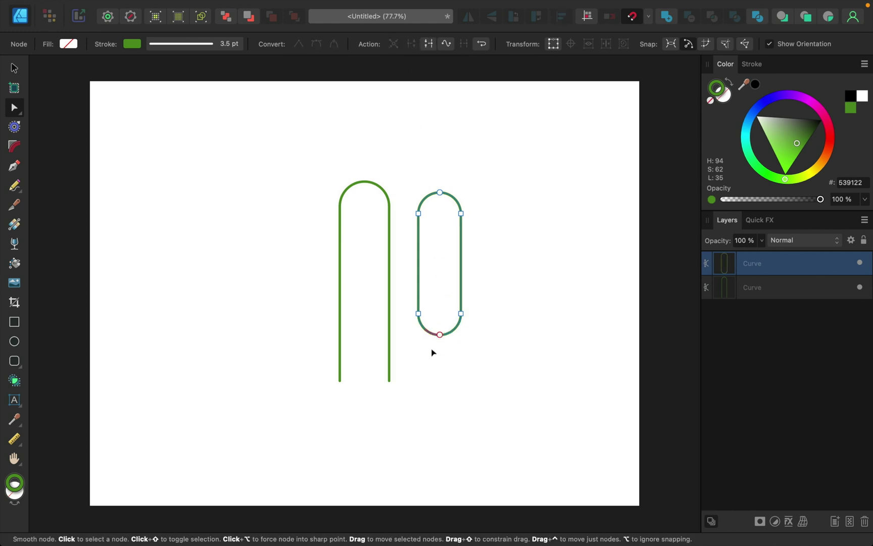
key("BackSpace")
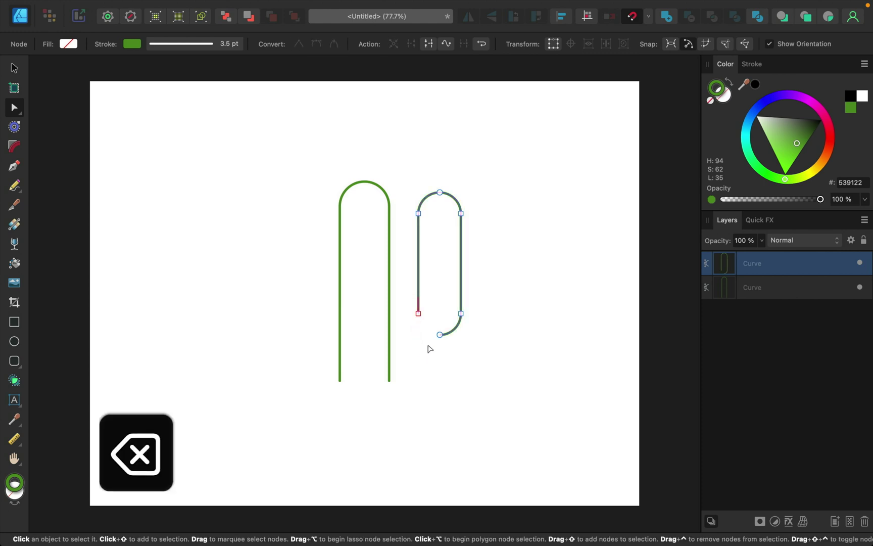
left_click(440, 335)
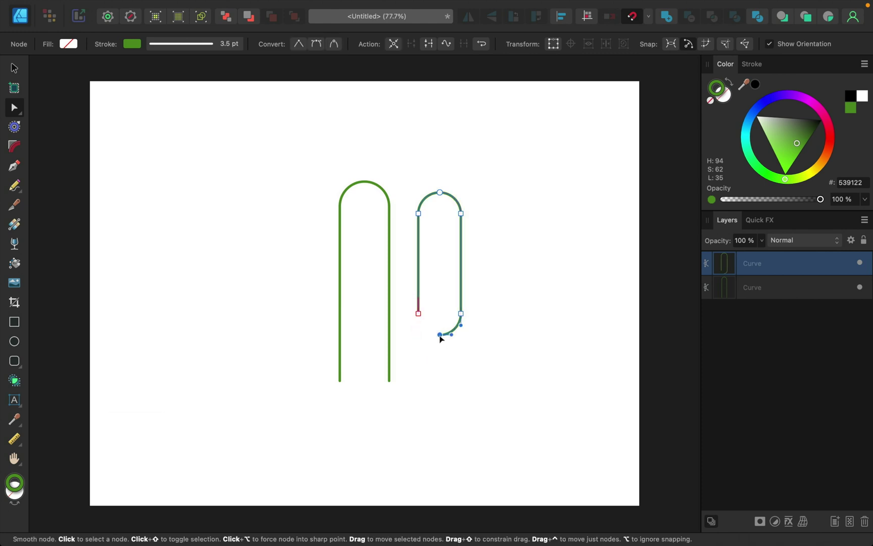
key("BackSpace")
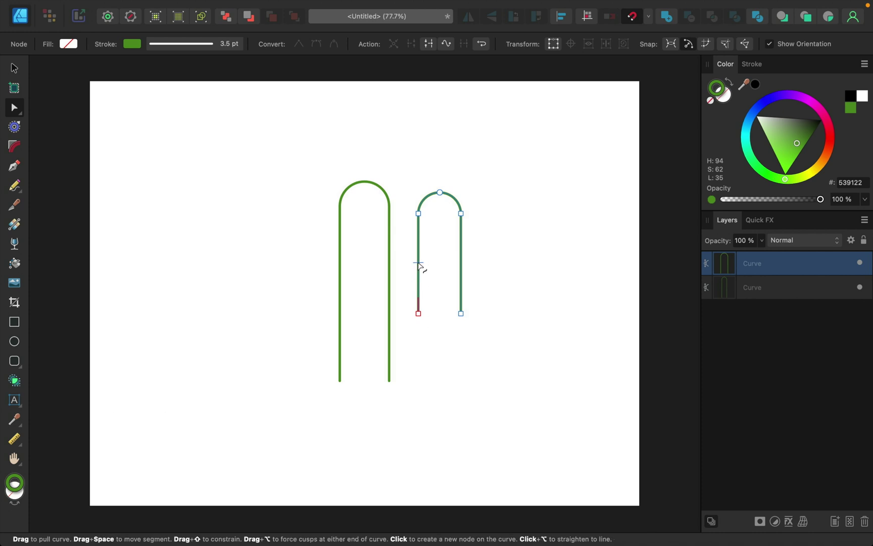
Add a node midway along each straight side of the smaller shape and convert both nodes to smooth
left_click(418, 262)
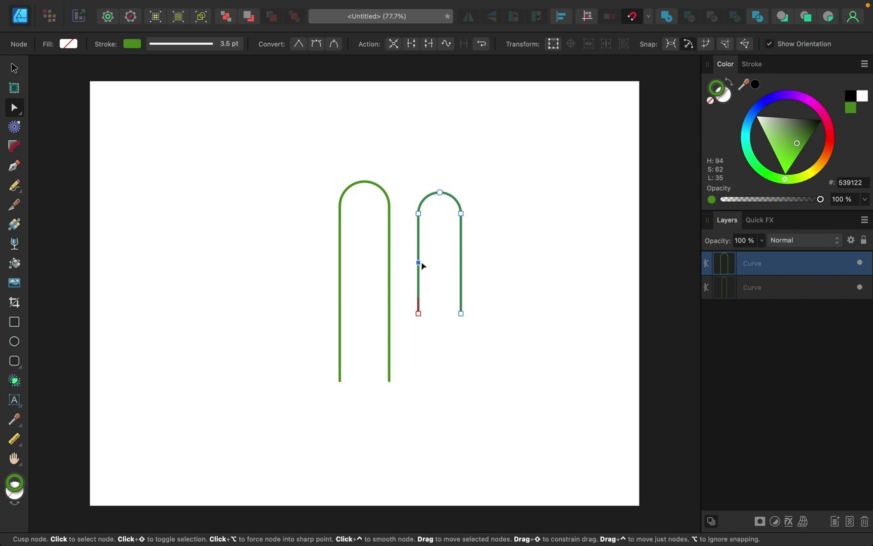
left_click(462, 263)
left_click_drag(481, 281, 396, 245)
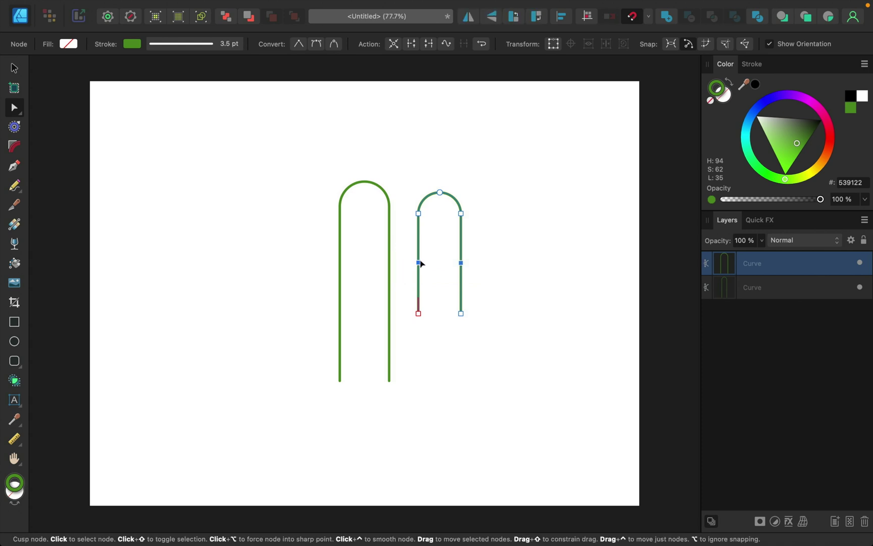
left_click(317, 44)
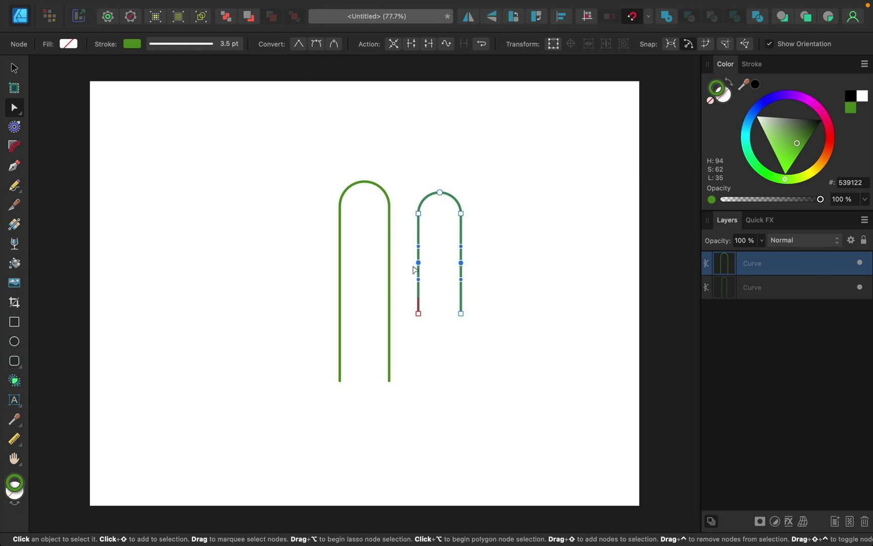
Attach both open ends of the smaller shape to the trunk's right edge and lengthen the outer node's handle to round the lower bend
left_click_drag(419, 316, 390, 283)
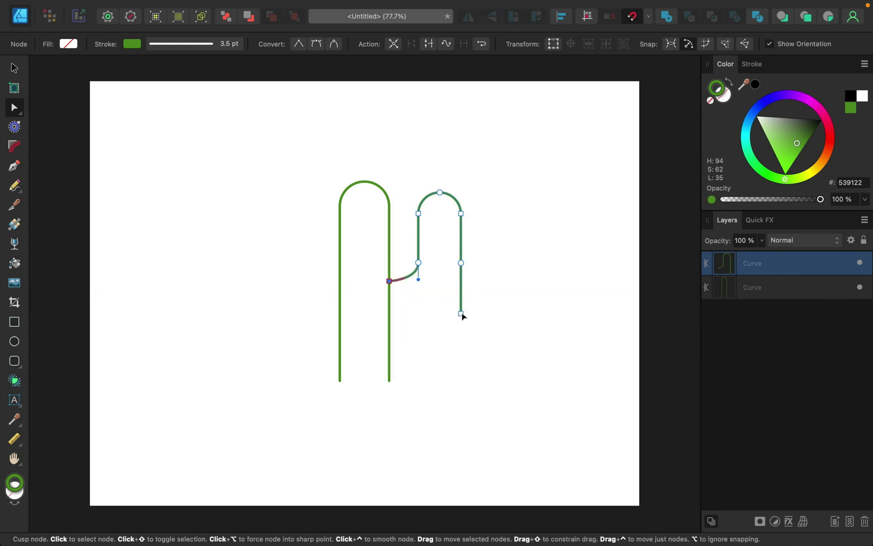
mouse_move(461, 314)
left_mouse_down()
mouse_move(433, 343)
mouse_move(389, 317)
left_mouse_up()
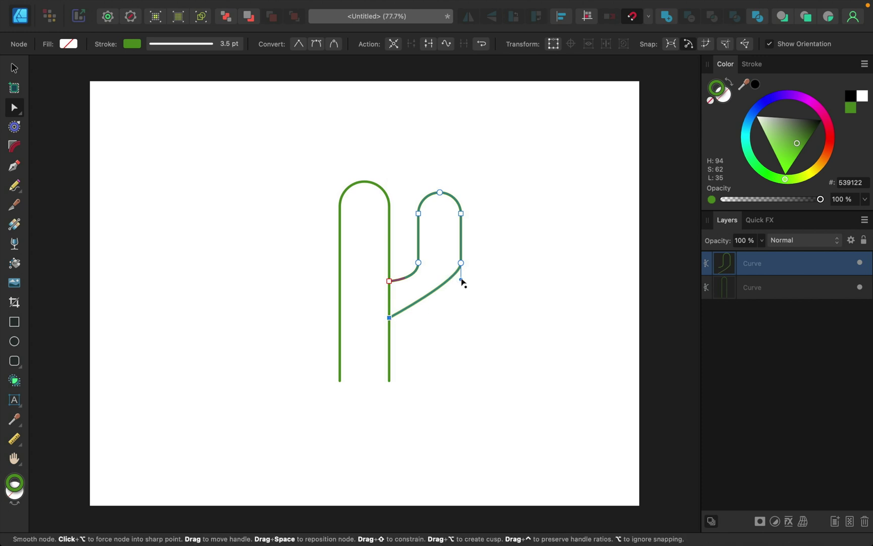
left_click_drag(462, 279, 461, 324)
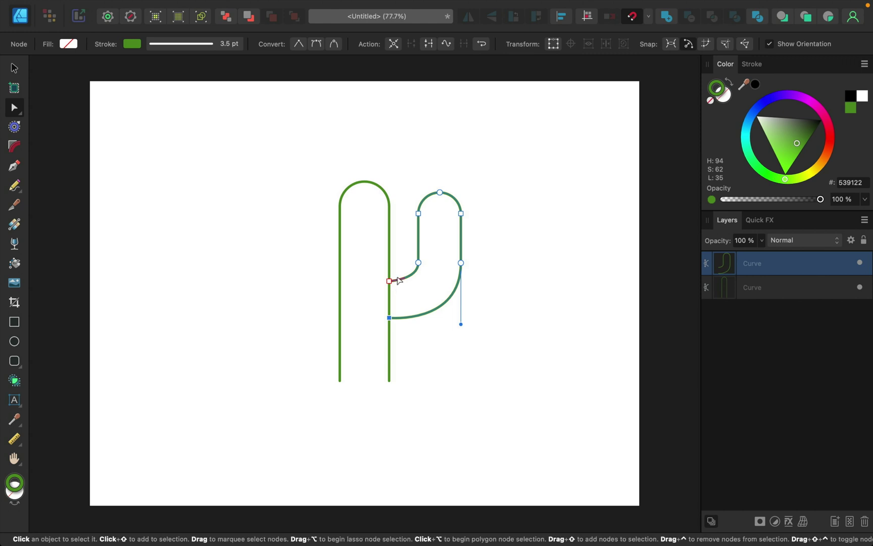
Scale the curved arm down and move it up along the trunk's right edge
left_click(19, 70)
left_click_drag(461, 198, 448, 224)
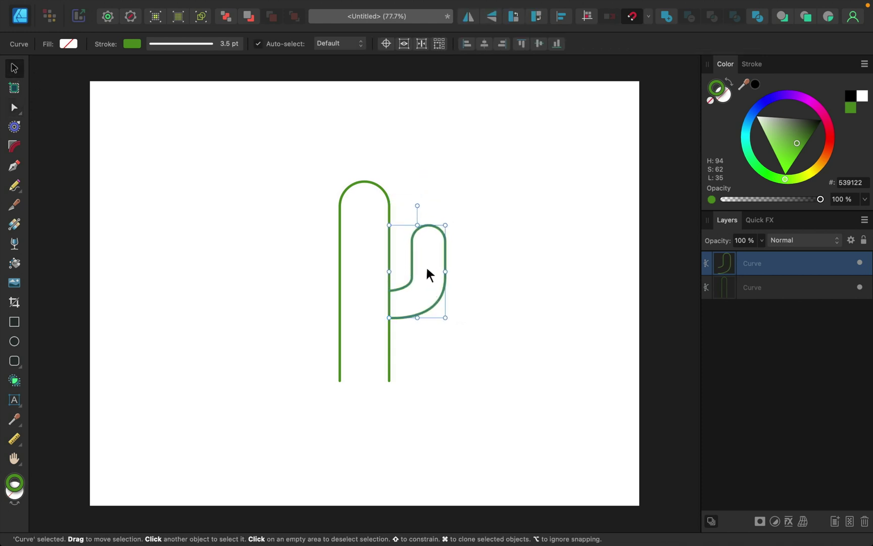
left_click_drag(427, 274, 427, 254)
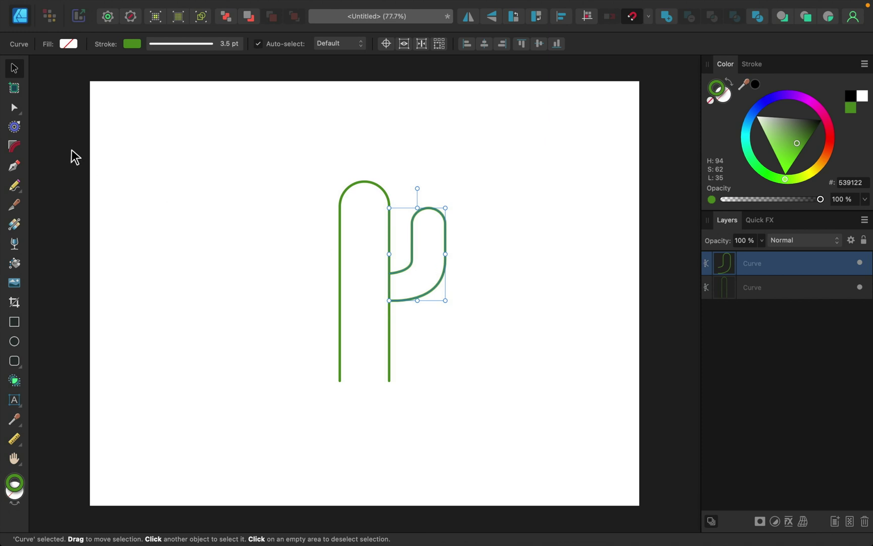
Nudge the arm's two open ends up along the trunk's right edge and lengthen the inner node's lower handle to round the inner bend
left_click(14, 108)
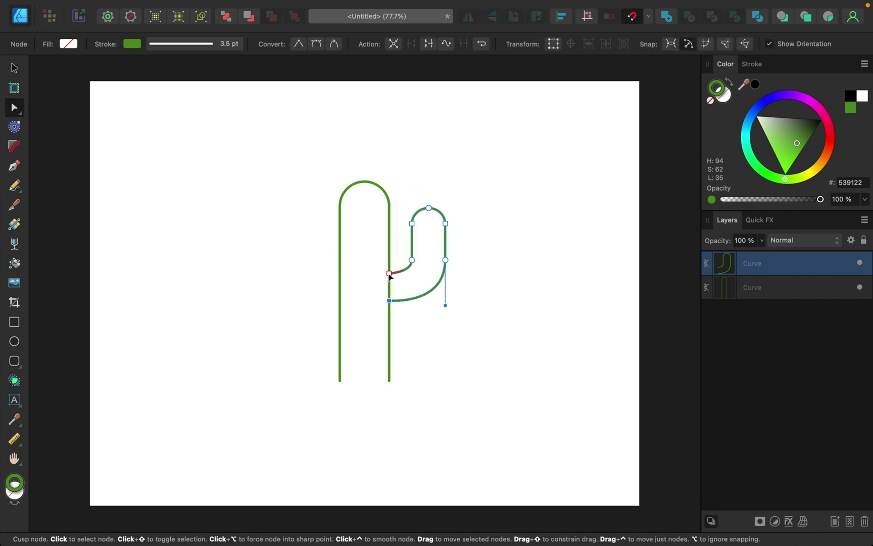
scroll(390, 274, "up", 3)
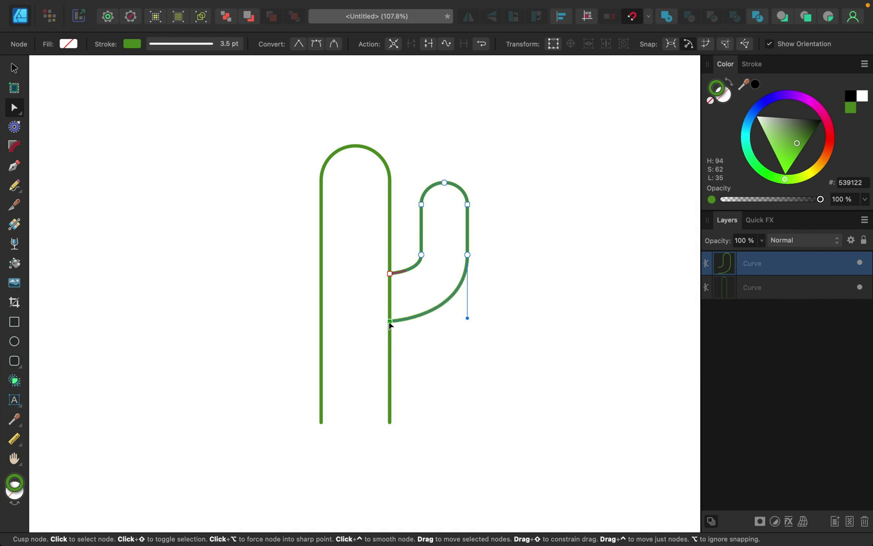
left_click_drag(389, 311, 390, 316)
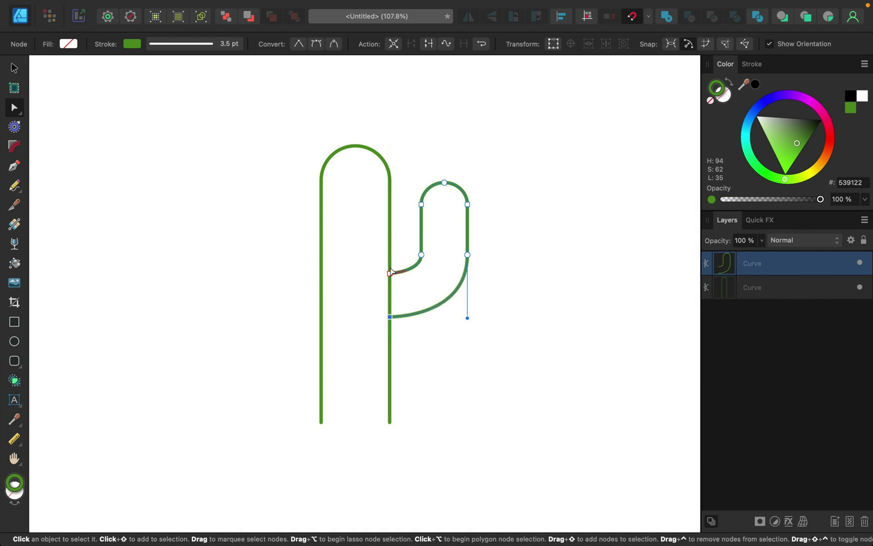
left_click_drag(391, 273, 389, 271)
left_click_drag(421, 271, 423, 282)
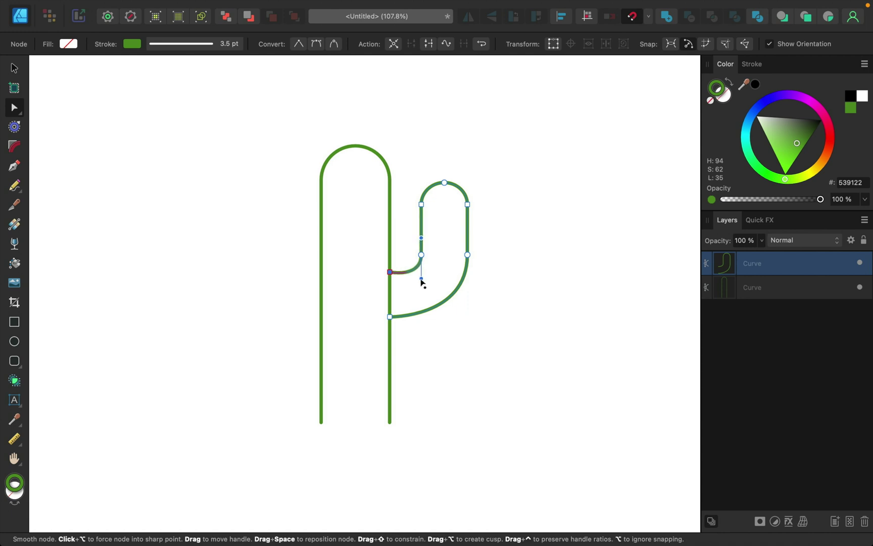
left_click(467, 255)
scroll(368, 301, "down", 2)
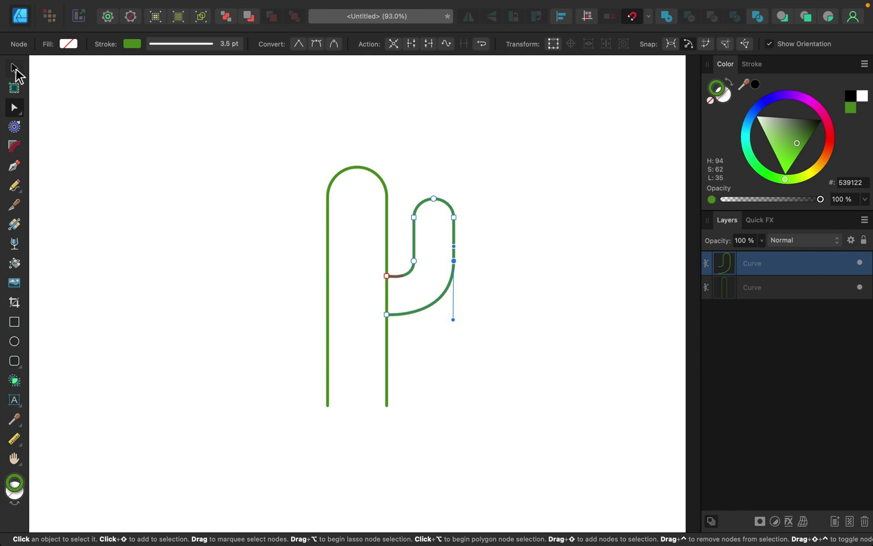
Move the arm closer so it overlaps the trunk, then pull both open ends back onto the trunk's right edge
left_click(14, 68)
left_click_drag(425, 273, 416, 272)
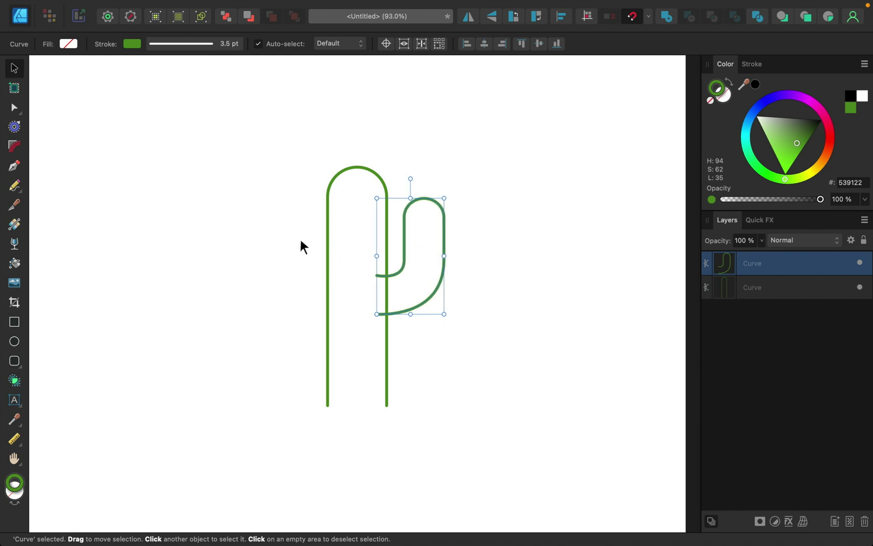
left_click(14, 108)
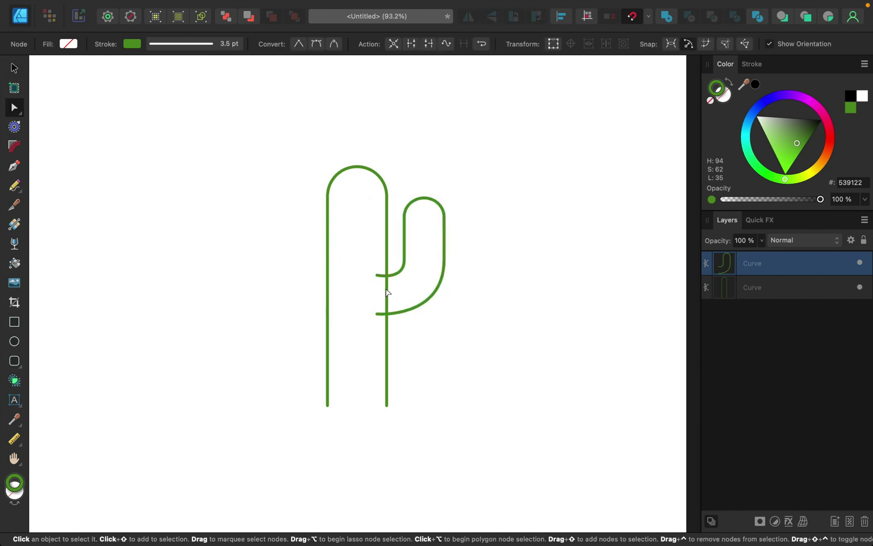
scroll(387, 292, "up", 4)
left_click_drag(369, 262, 387, 265)
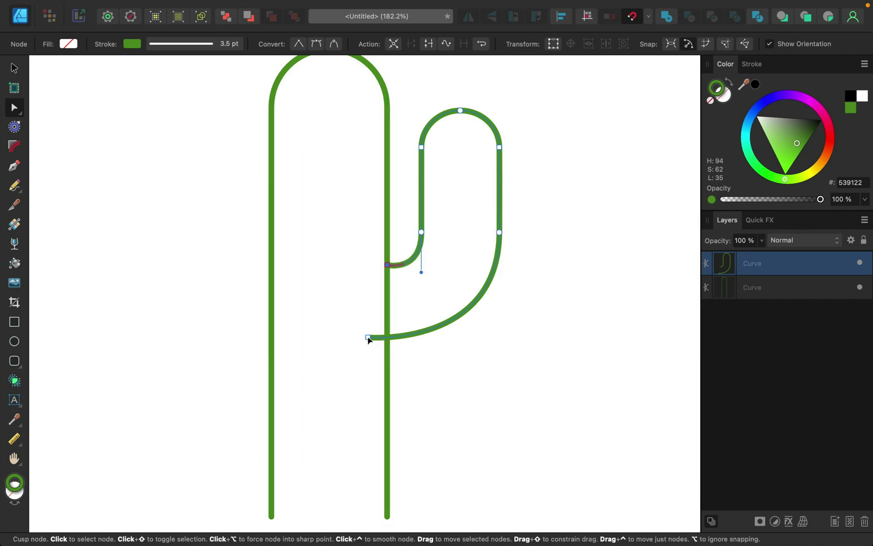
left_click_drag(368, 338, 388, 338)
scroll(388, 337, "down", 3)
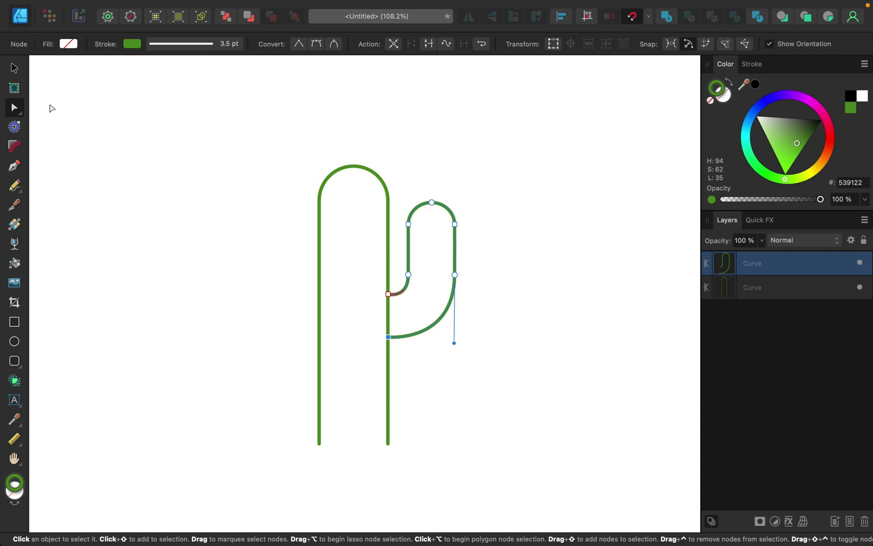
Duplicate the arm to the other side, flip it horizontally and attach it higher up on the trunk's left edge
left_click(14, 69)
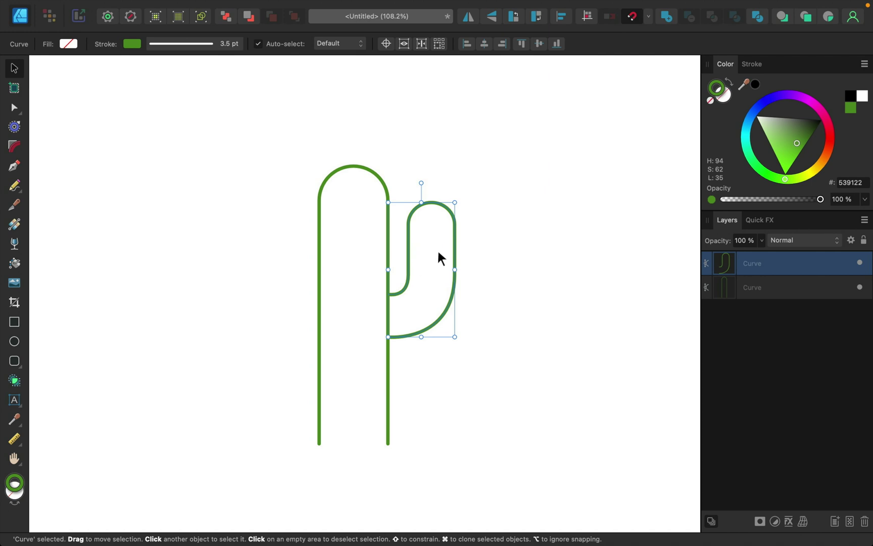
left_click_drag(437, 239, 271, 267)
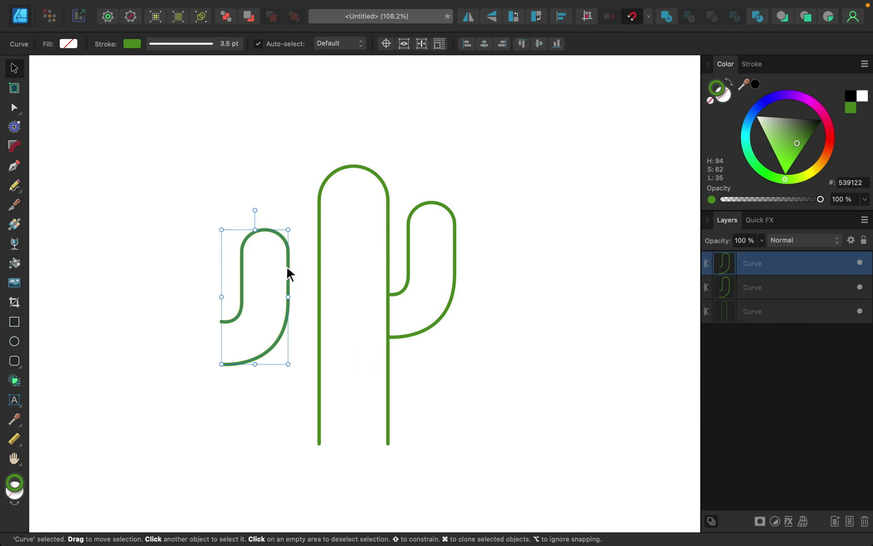
left_click(468, 16)
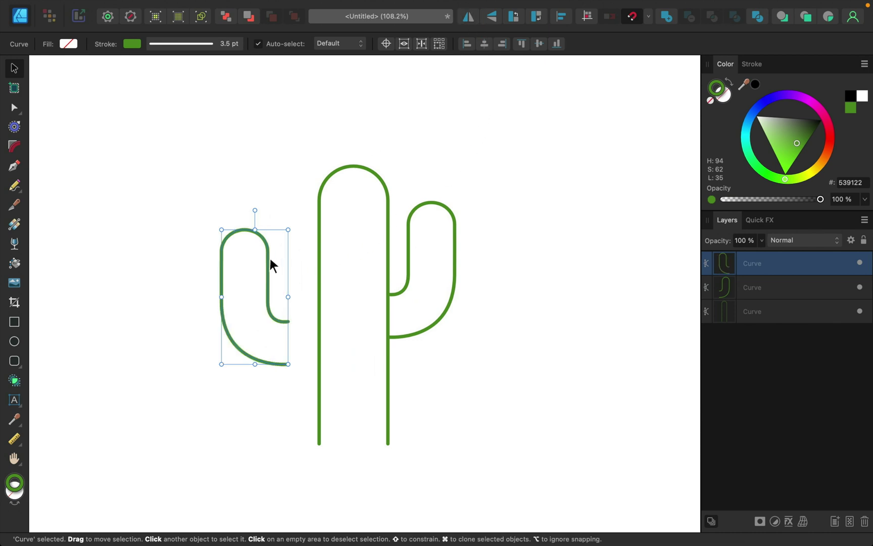
left_click_drag(255, 285, 284, 254)
left_click(424, 275)
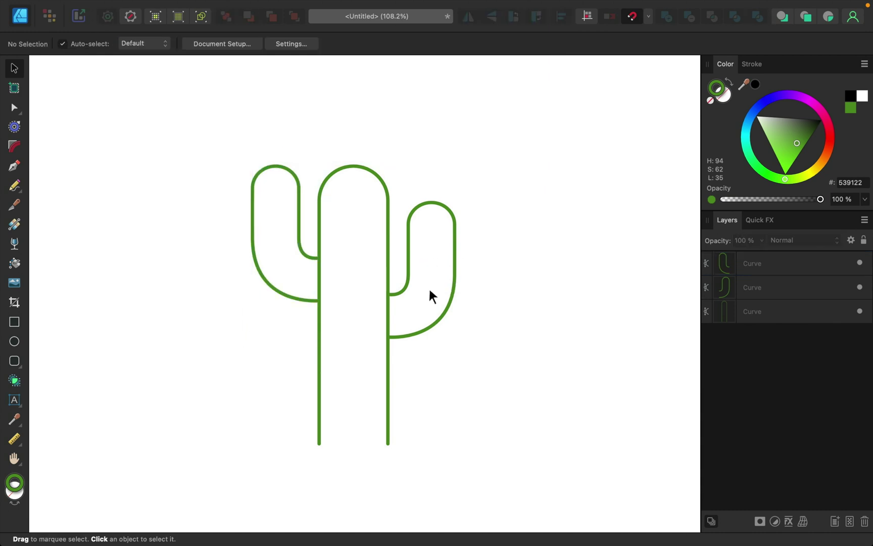
Lower both arms along the trunk and scale them down, keeping the left arm smaller and slightly higher than the right
left_click(453, 253)
left_click_drag(455, 252, 455, 283)
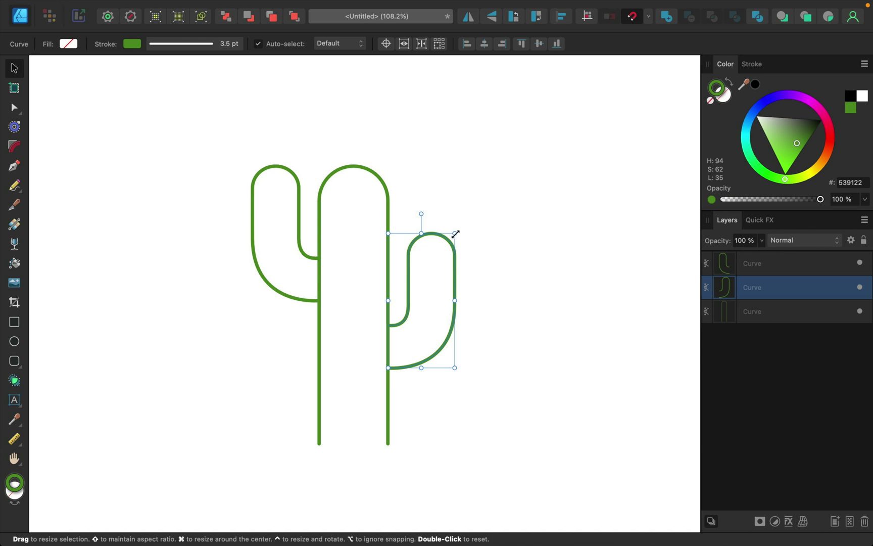
left_click_drag(455, 233, 450, 251)
left_click(296, 192)
left_click_drag(252, 166, 258, 218)
left_click_drag(286, 278, 287, 287)
Narrow the trunk from its right side and reattach the right arm to the trunk's new edge
left_click(388, 259)
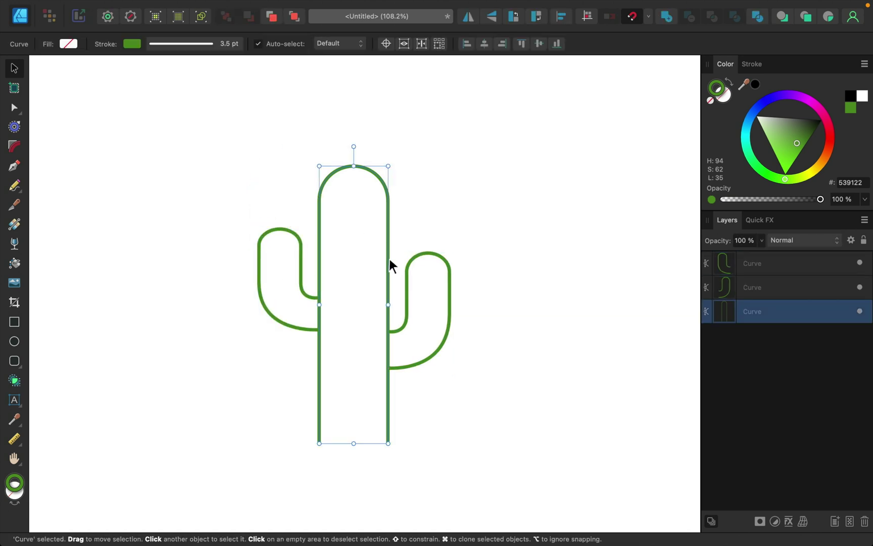
mouse_move(388, 304)
left_mouse_down()
mouse_move(378, 304)
mouse_move(397, 296)
left_mouse_up()
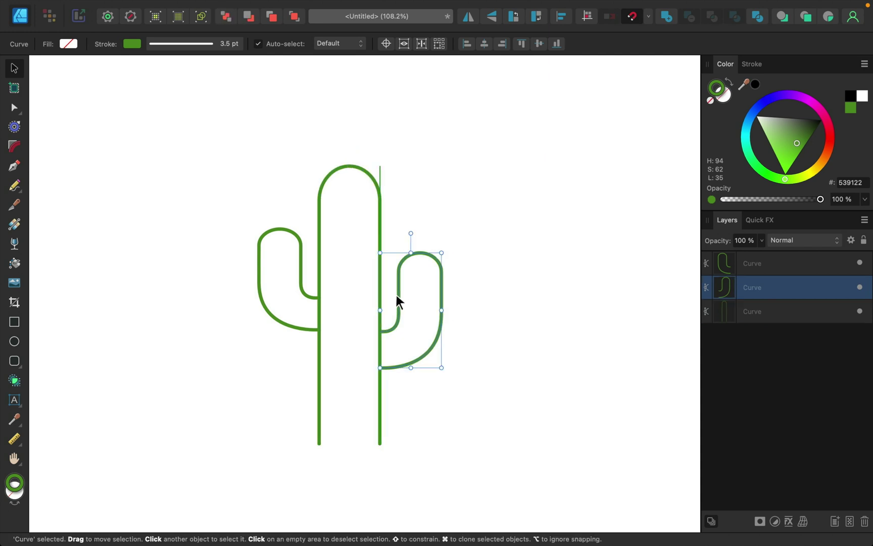
left_click_drag(414, 361, 411, 359)
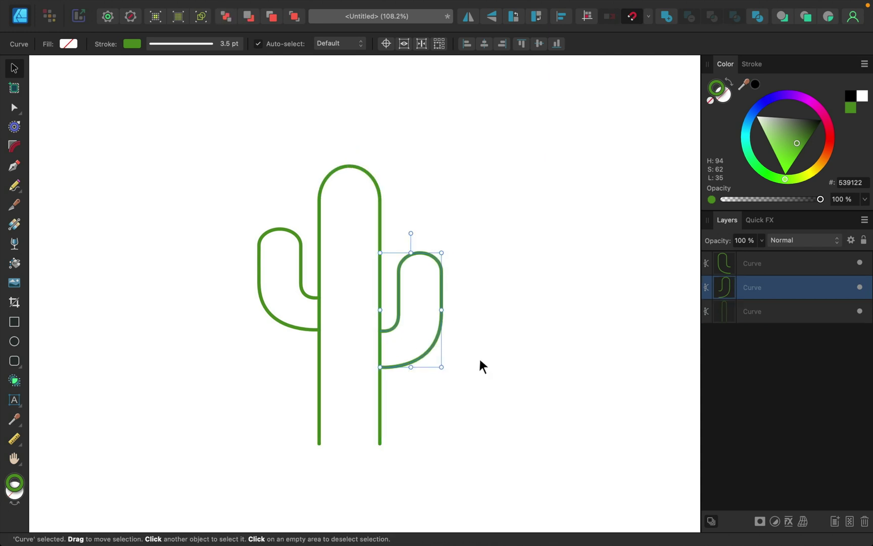
scroll(480, 360, "down", 3)
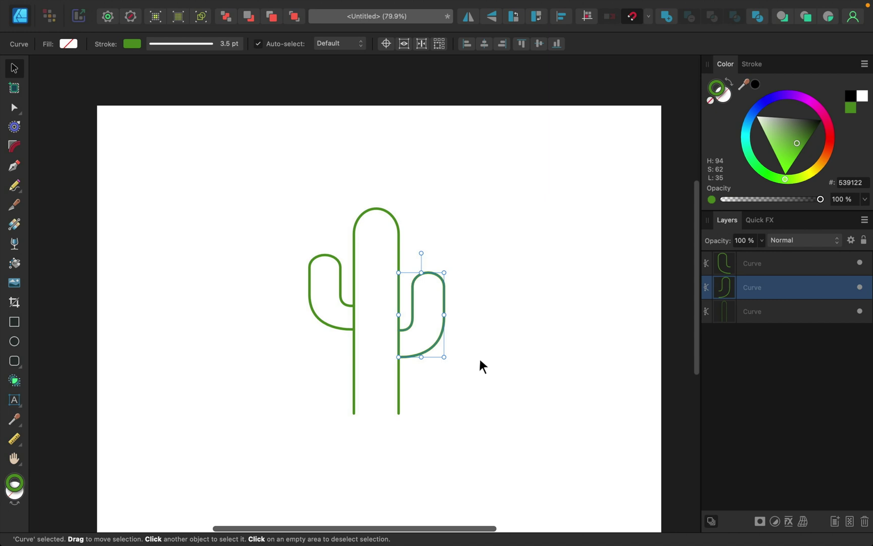
Select the trunk and both arm curves together
left_click(757, 265)
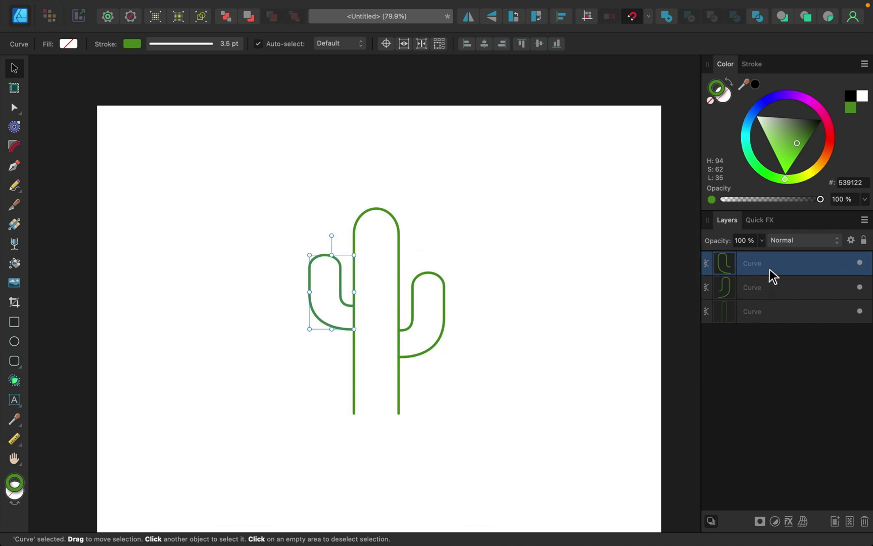
left_click(766, 314, "shift")
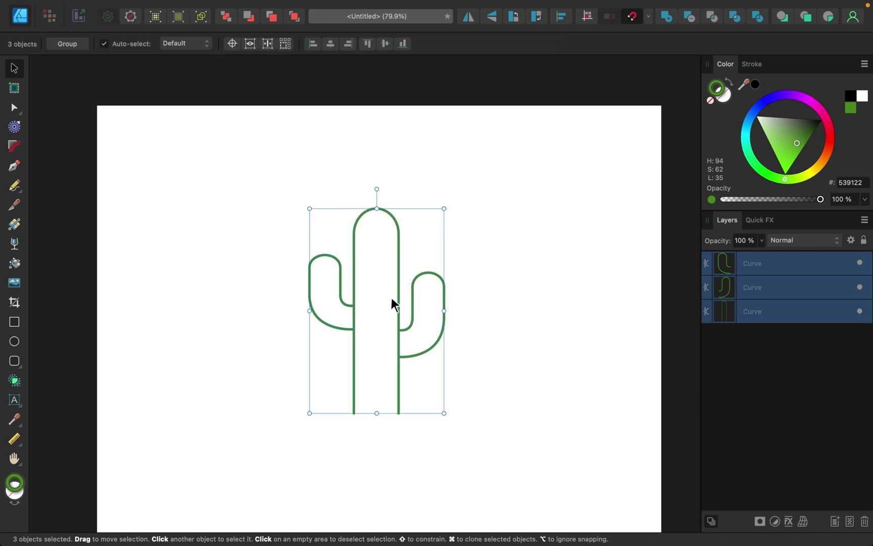
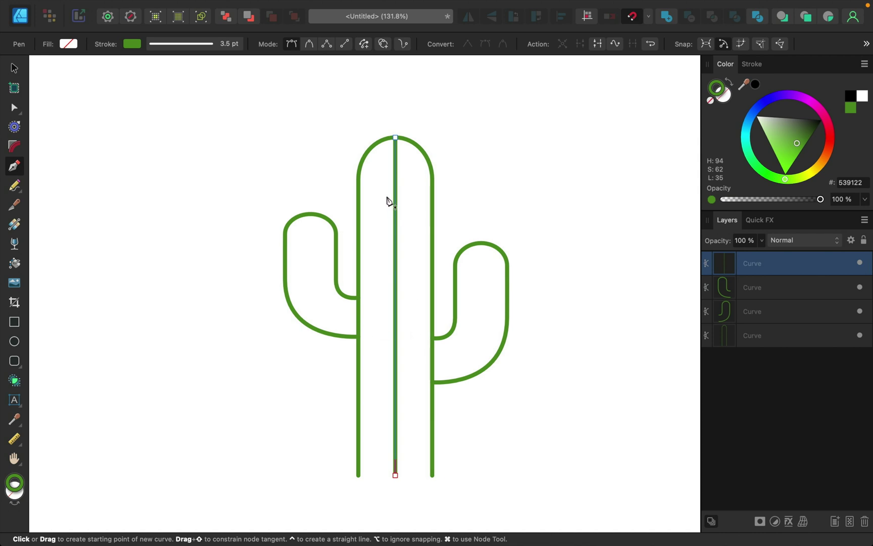
Draw a straight vertical line from the left part of the trunk's dome to its base, level with the centre line's lower end
scroll(372, 154, "up", 3)
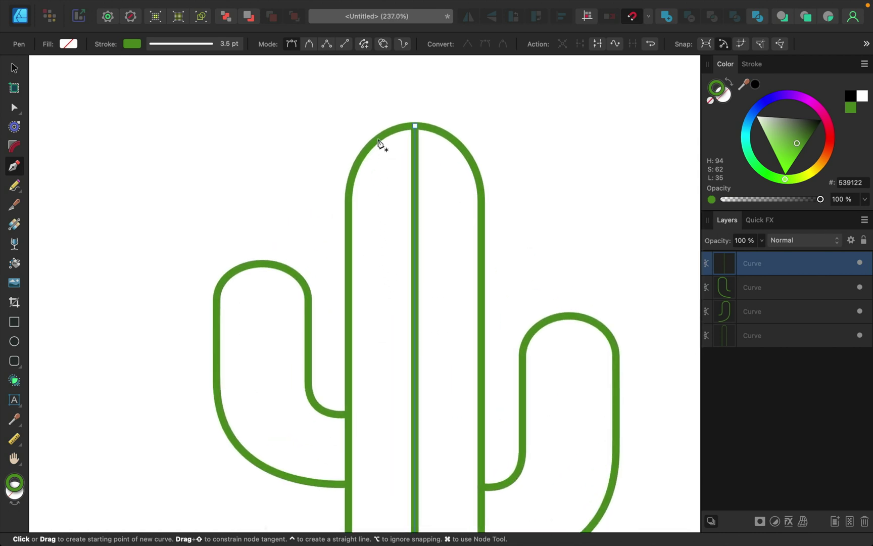
scroll(378, 284, "down", 5)
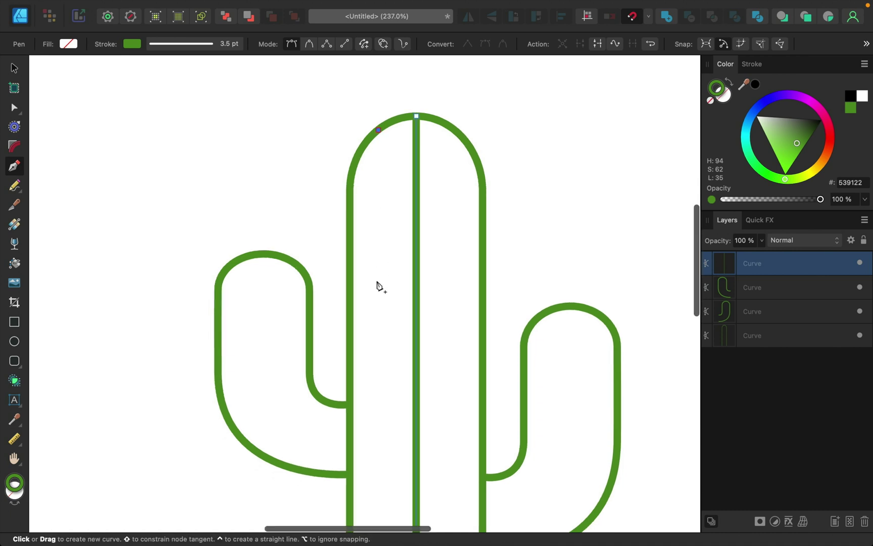
scroll(379, 285, "down", 1)
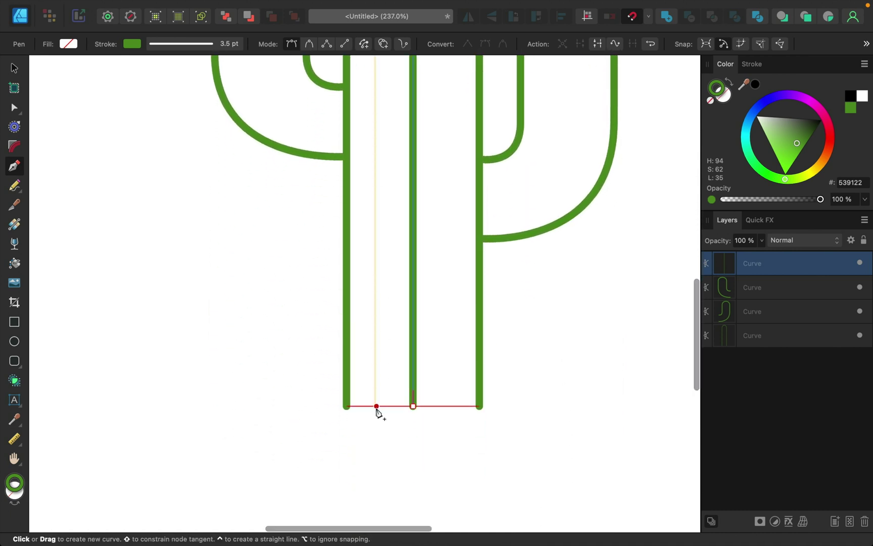
left_click(377, 407)
scroll(376, 410, "down", 3)
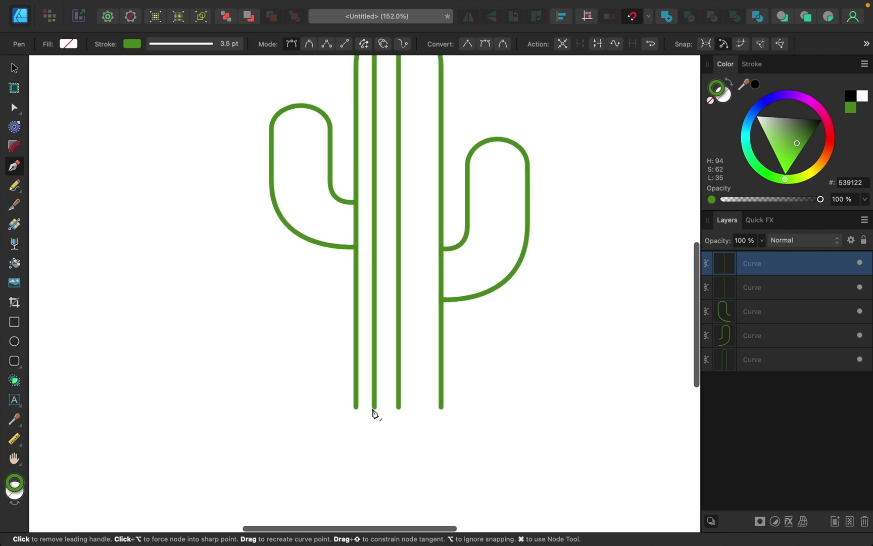
scroll(373, 323, "up", 1)
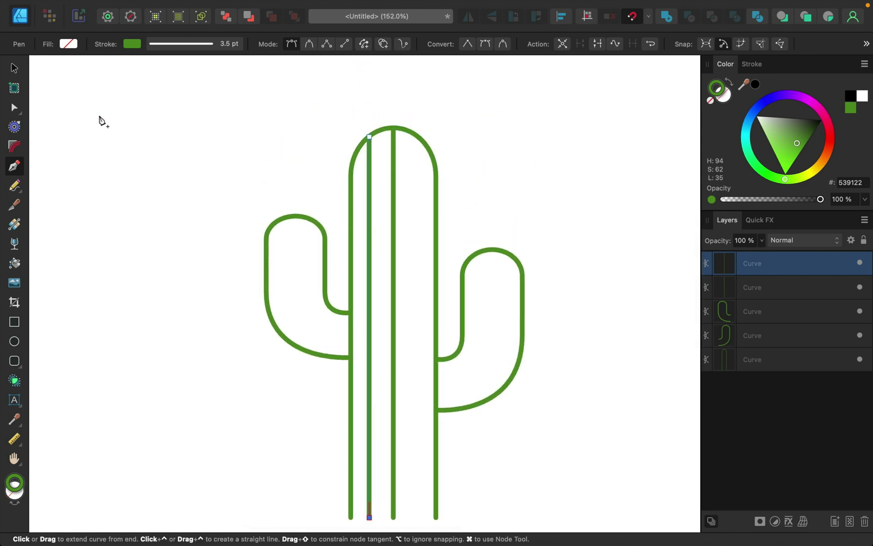
Nudge the new vertical line sideways until it sits midway between the trunk's left edge and the centre line
left_click(14, 68)
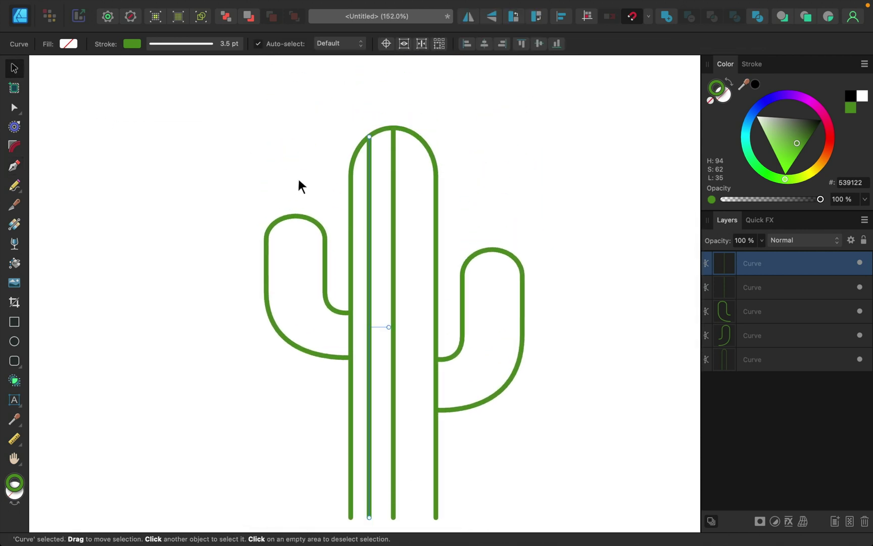
key("shift+Right")
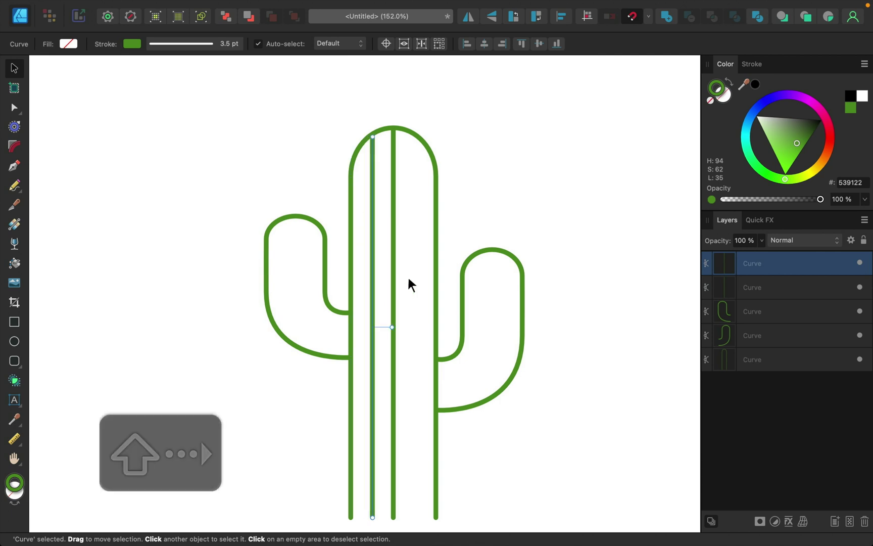
scroll(394, 281, "down", 3)
key("Left")
key("Left")
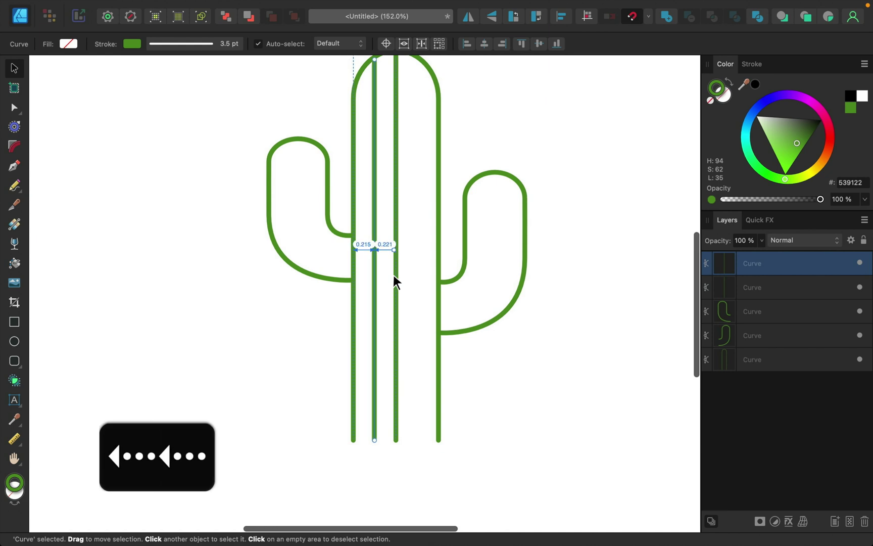
scroll(399, 390, "up", 2)
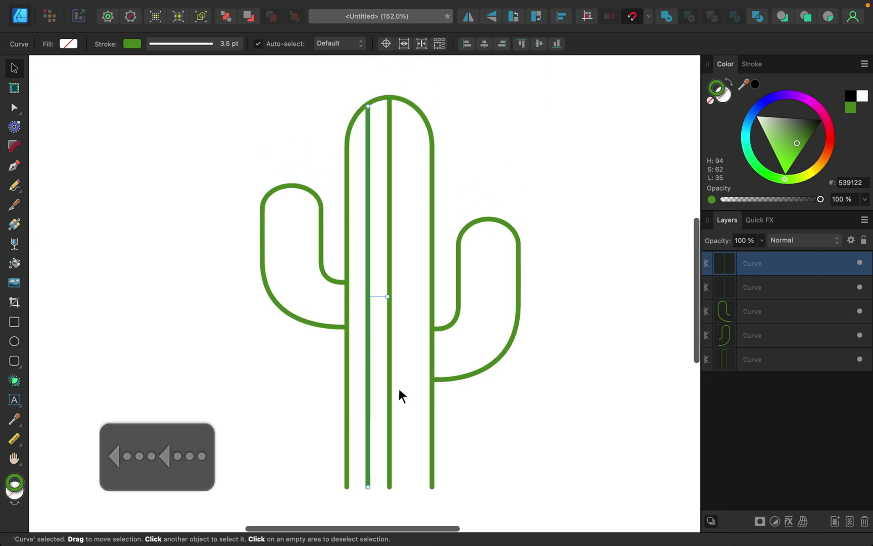
scroll(350, 130, "up", 3)
scroll(350, 130, "down", 4)
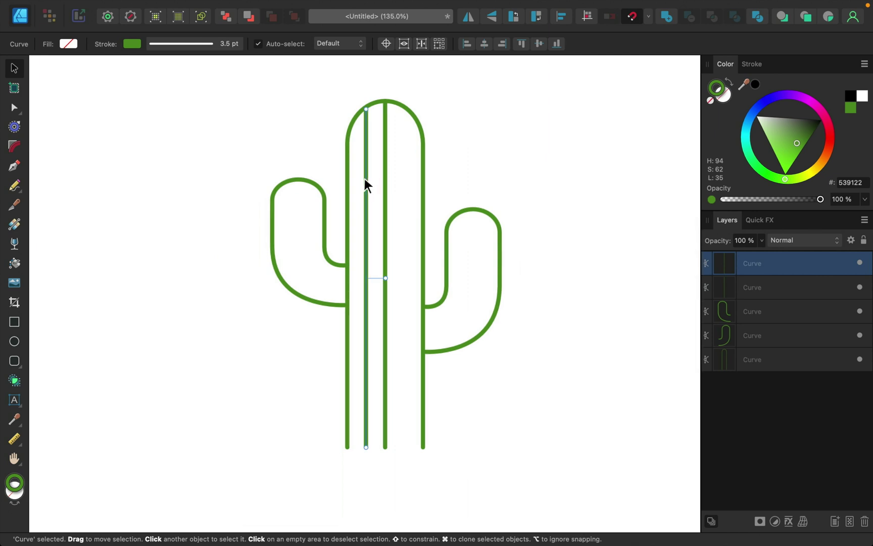
Duplicate the left inner line to midway between the centre line and the trunk's right edge
left_click_drag(366, 178, 404, 181)
left_click(478, 374)
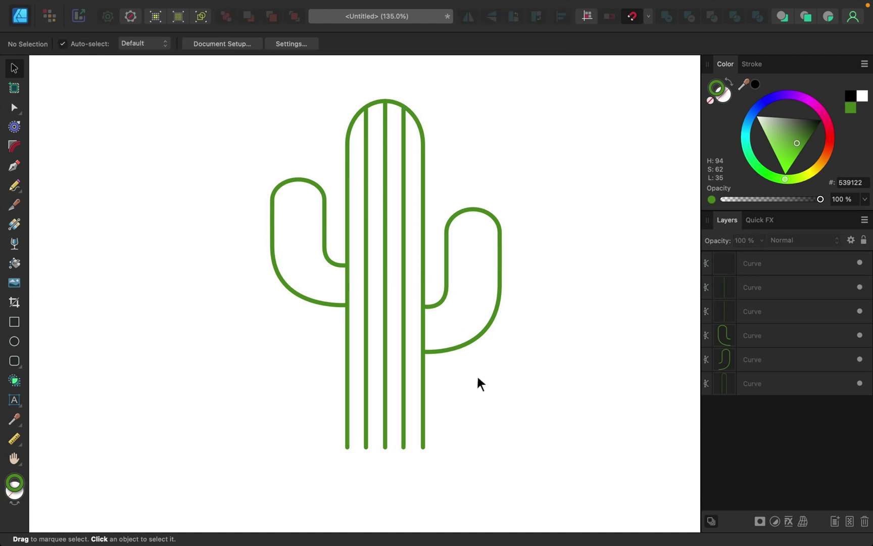
Extend the upper ends of the trunk's right and left inner lines slightly upward so they sit within the dome outline
scroll(405, 109, "up", 5)
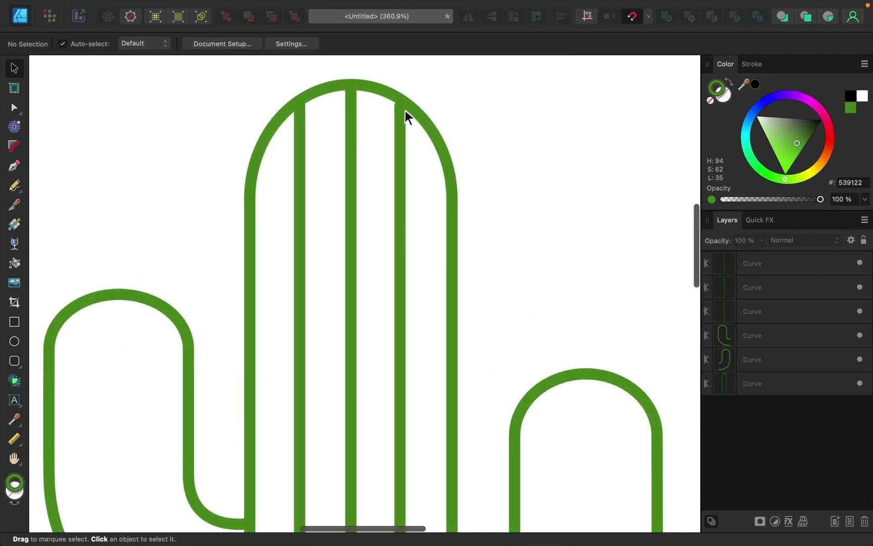
left_click(400, 130)
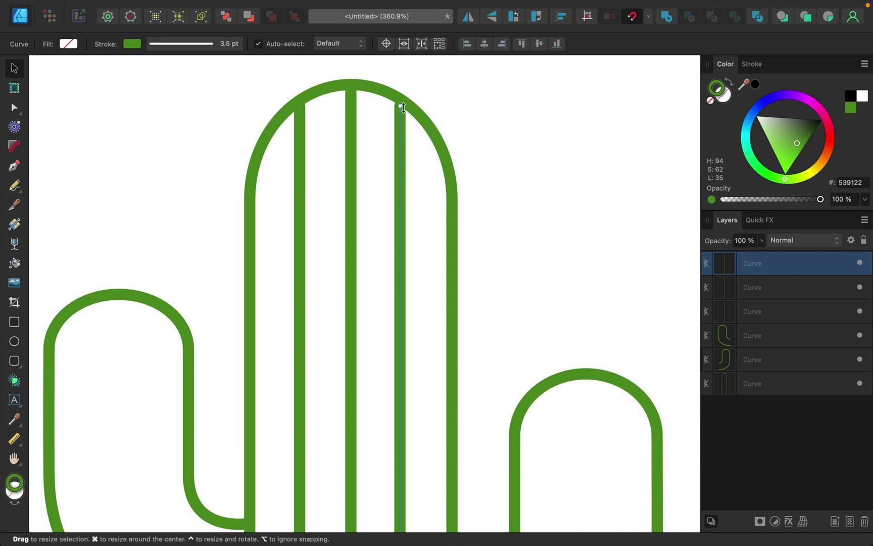
scroll(395, 95, "up", 5)
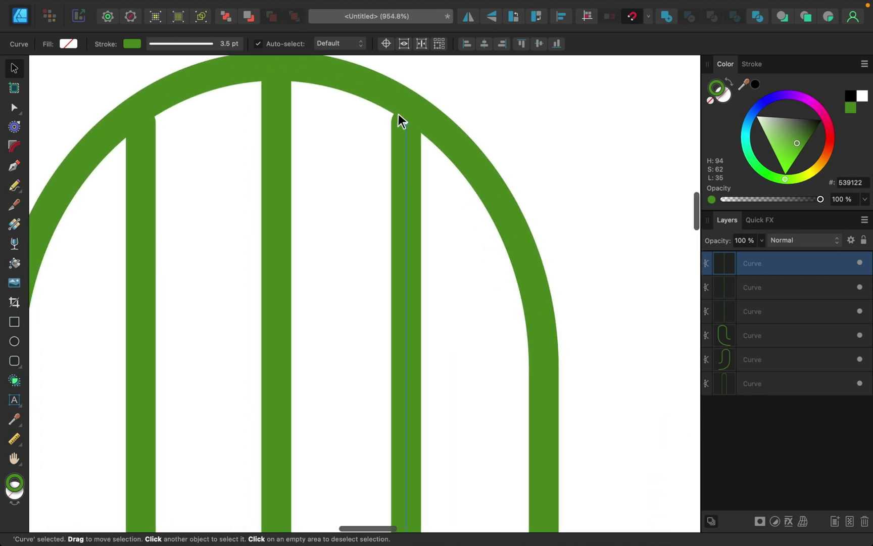
left_click_drag(405, 119, 406, 108)
left_click(137, 135)
left_click_drag(140, 119, 141, 109)
Draw a straight Pen line from the top of the right arm to the trunk's right edge, midway between the arm's ends
scroll(317, 186, "down", 10)
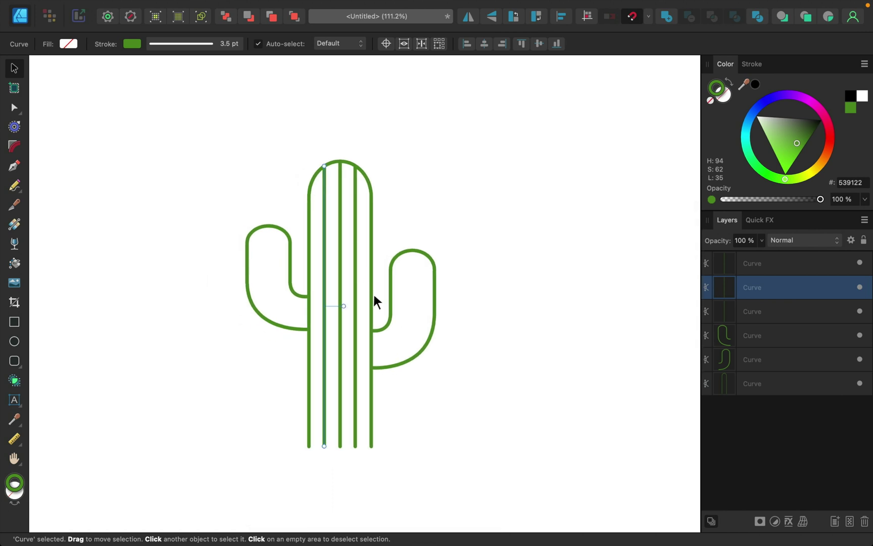
left_click(14, 166)
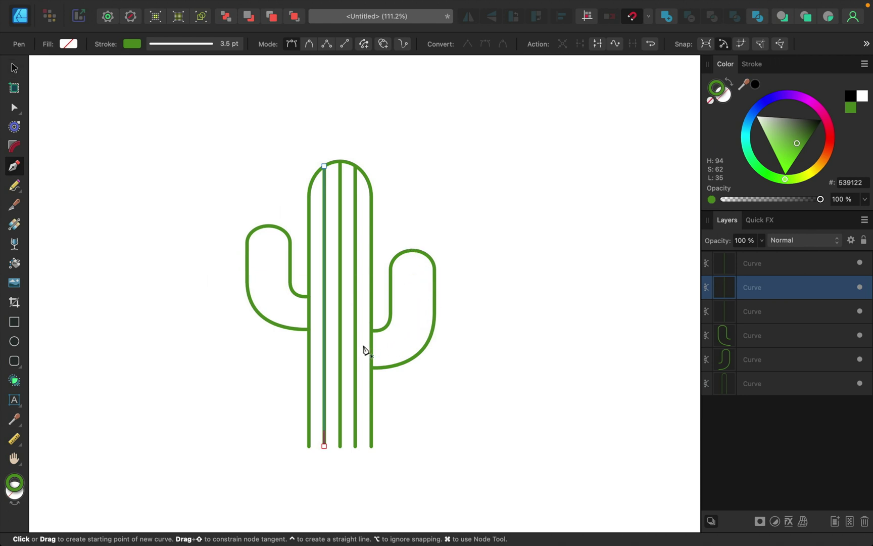
scroll(423, 263, "up", 5)
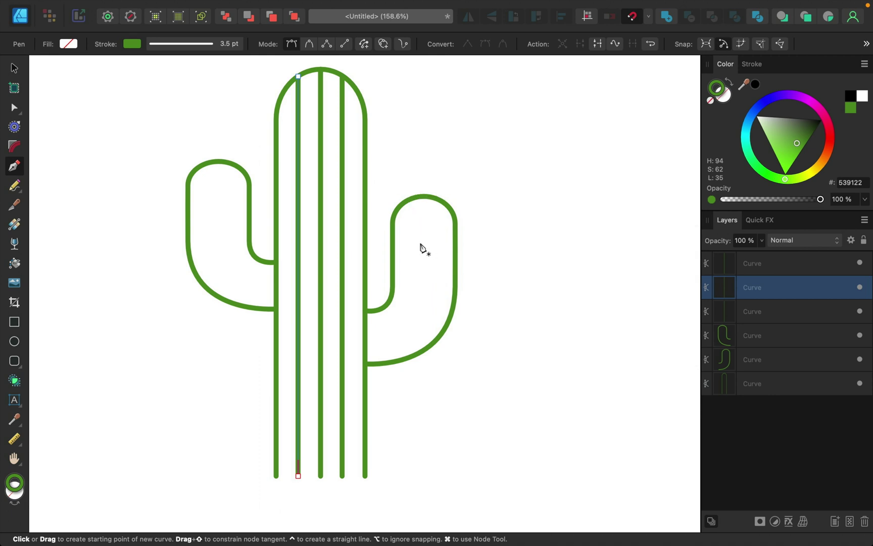
left_click(424, 197)
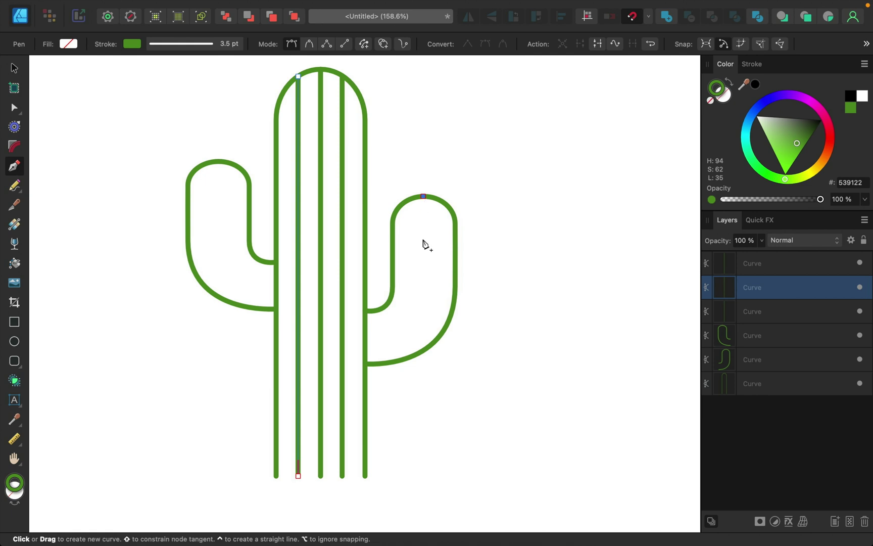
left_click(365, 339)
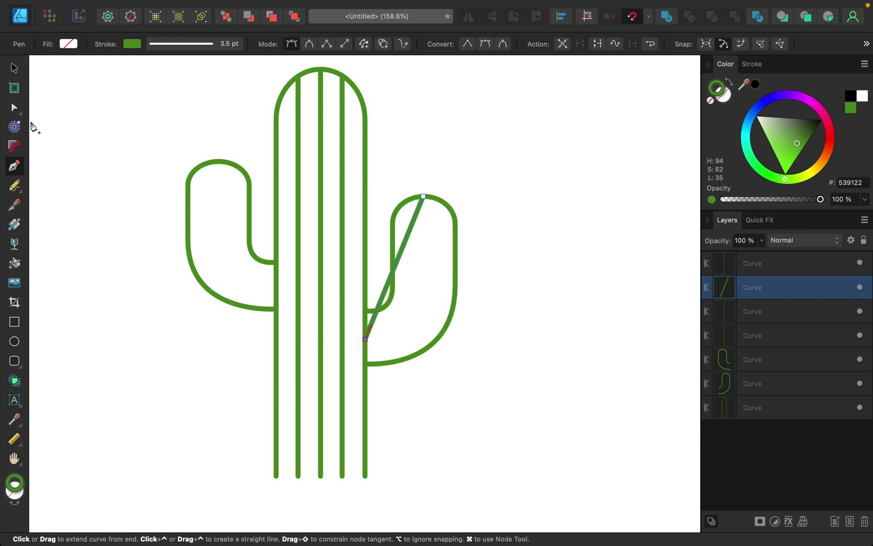
Bend the right arm's diagonal line into a smooth rib that follows the arm's curve from its tip to the trunk
left_click(15, 107)
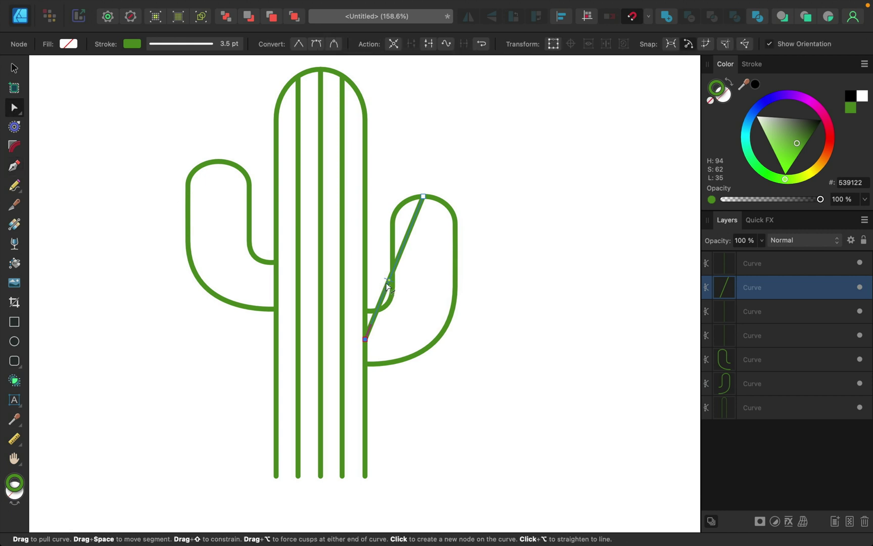
left_click_drag(387, 290, 417, 327)
mouse_move(433, 285)
left_mouse_down()
mouse_move(427, 275)
mouse_move(427, 282)
left_mouse_up()
left_click_drag(425, 347, 439, 334)
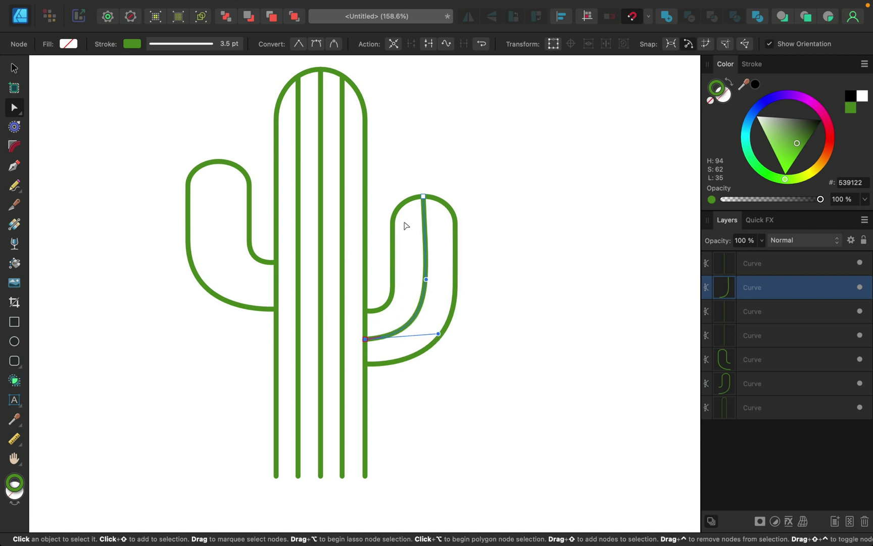
scroll(451, 347, "up", 2)
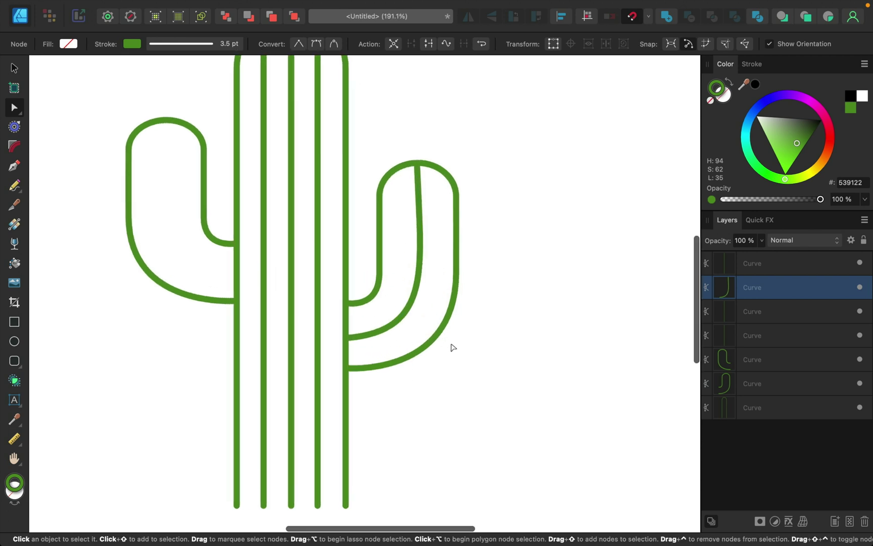
scroll(451, 348, "down", 3)
scroll(451, 347, "up", 2)
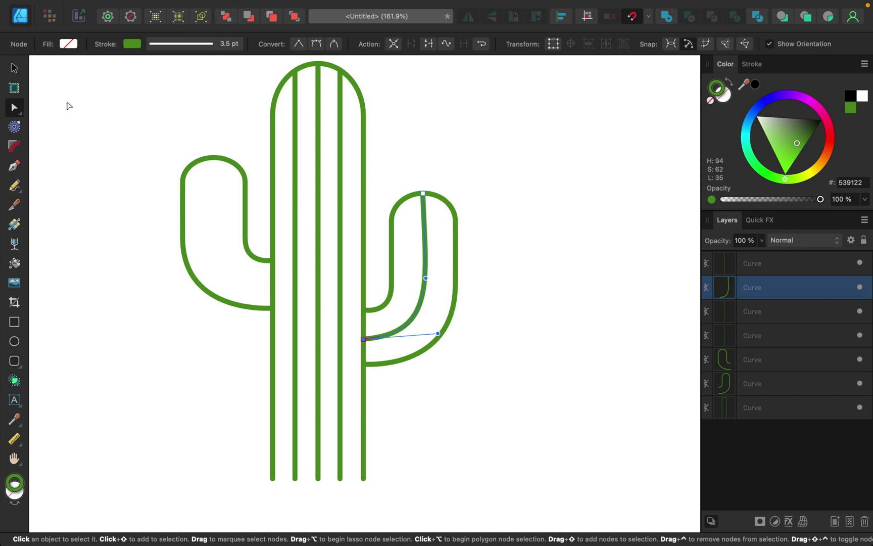
Duplicate the right arm's rib to either side and fit the outer copy between the arm's rounded tip and the trunk edge
left_click(14, 68)
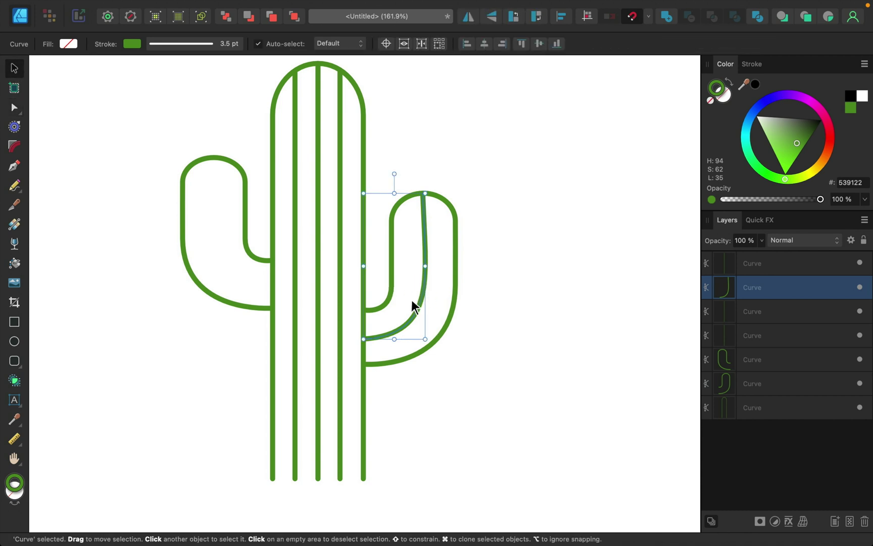
mouse_move(411, 301)
left_mouse_down()
mouse_move(398, 289)
mouse_move(423, 296)
left_mouse_up()
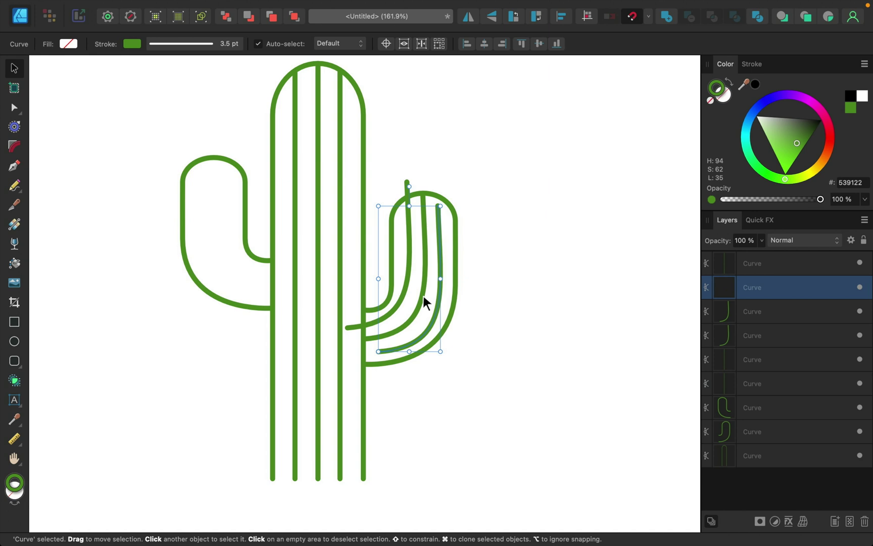
left_click(15, 107)
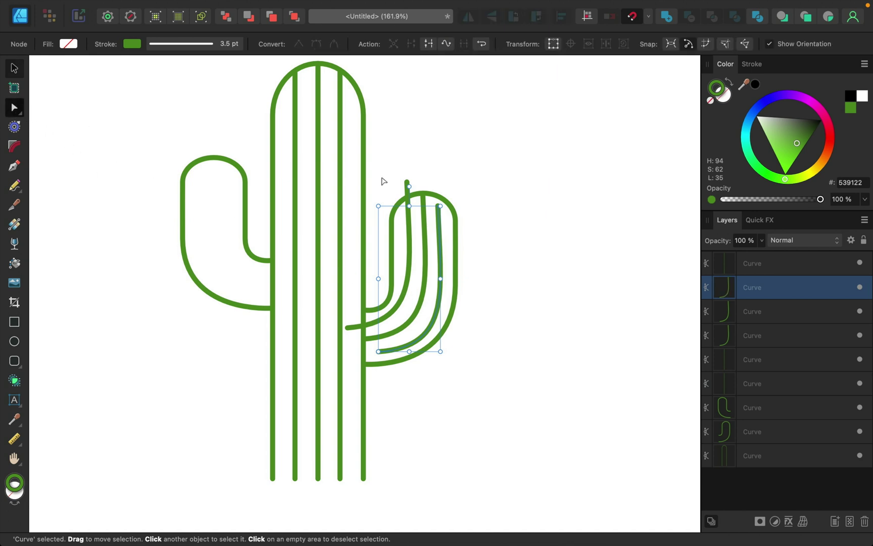
scroll(414, 178, "up", 3)
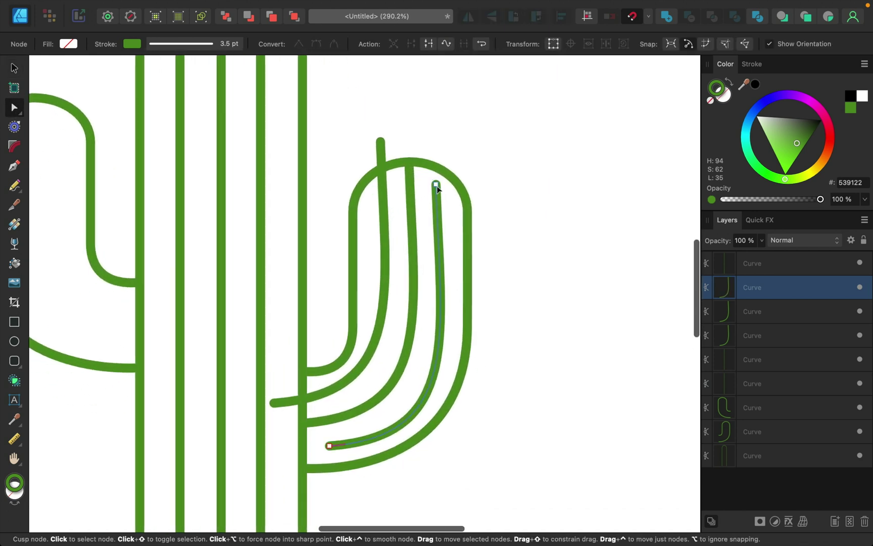
left_click_drag(435, 184, 439, 172)
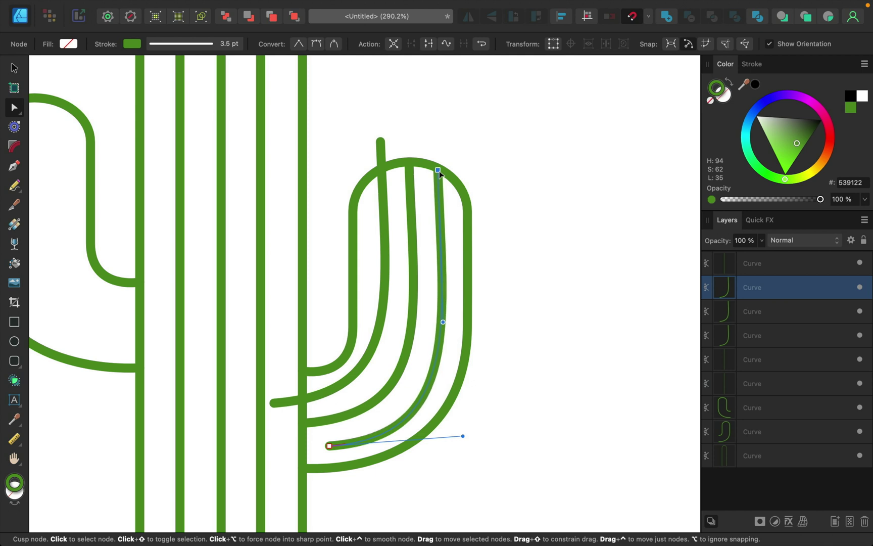
left_click_drag(437, 170, 436, 170)
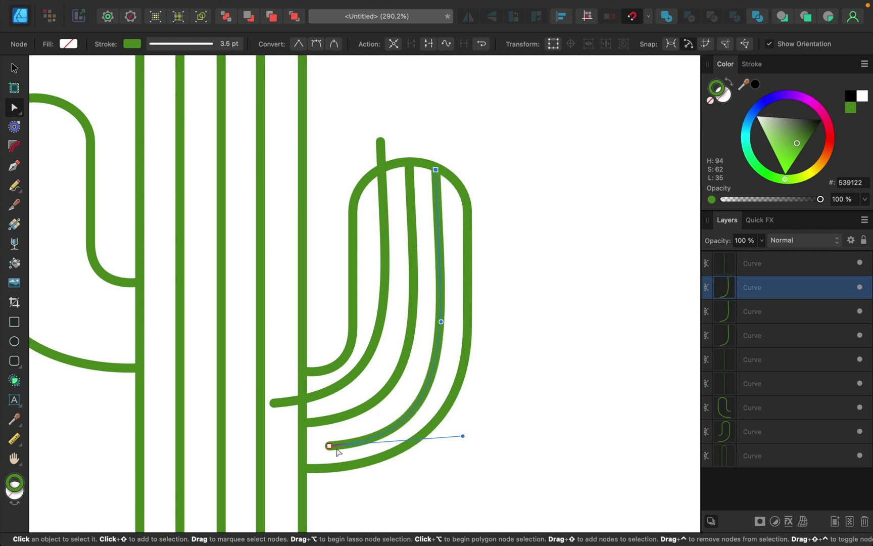
left_click_drag(330, 446, 307, 448)
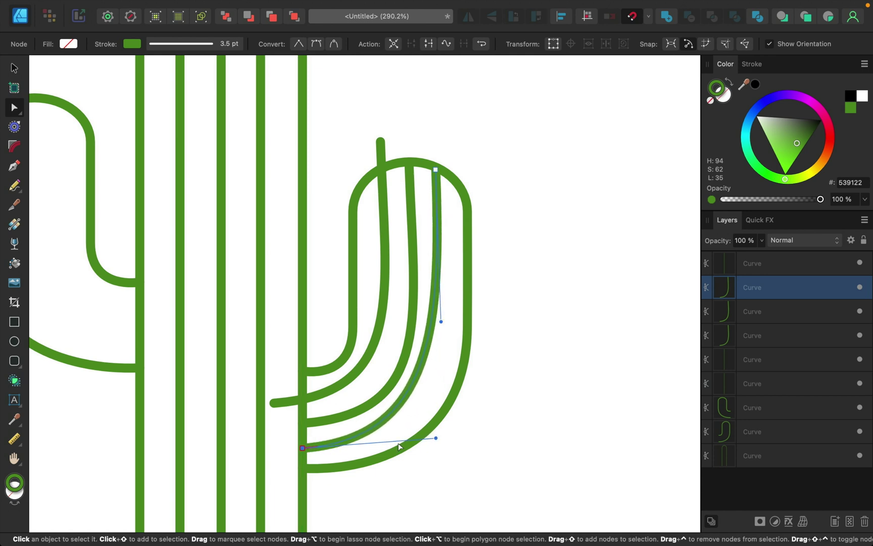
left_click_drag(436, 437, 472, 443)
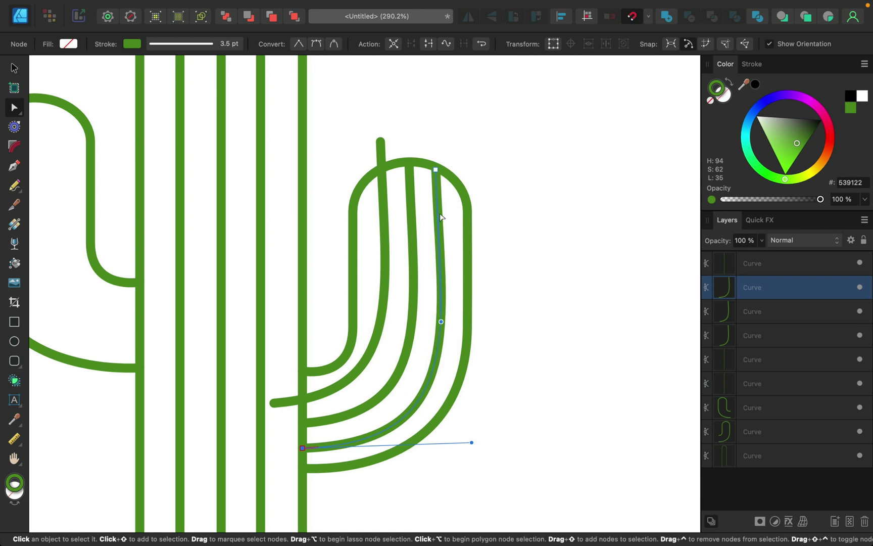
Fit the inner rib copy's ends to the right arm's tip and the trunk edge, and reshape its bend parallel to the arm
left_click(315, 395)
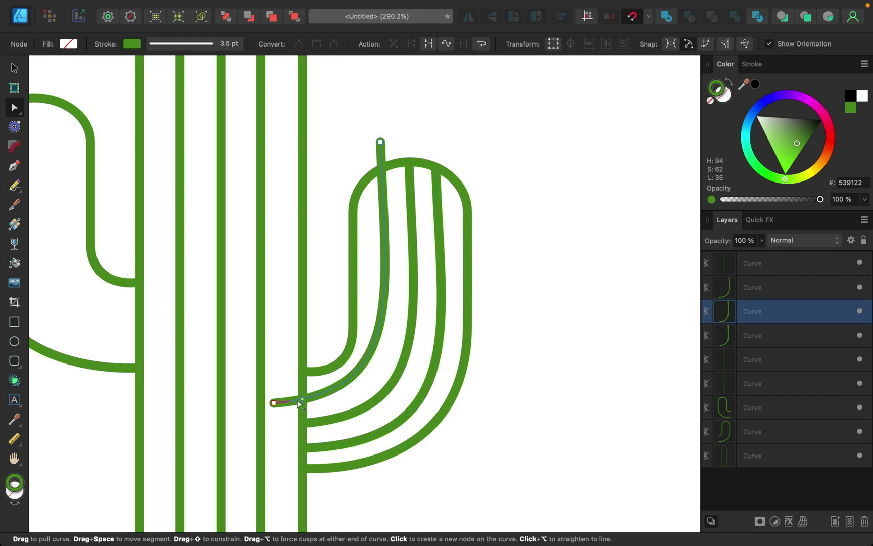
left_click_drag(285, 404, 303, 399)
left_click_drag(381, 143, 382, 173)
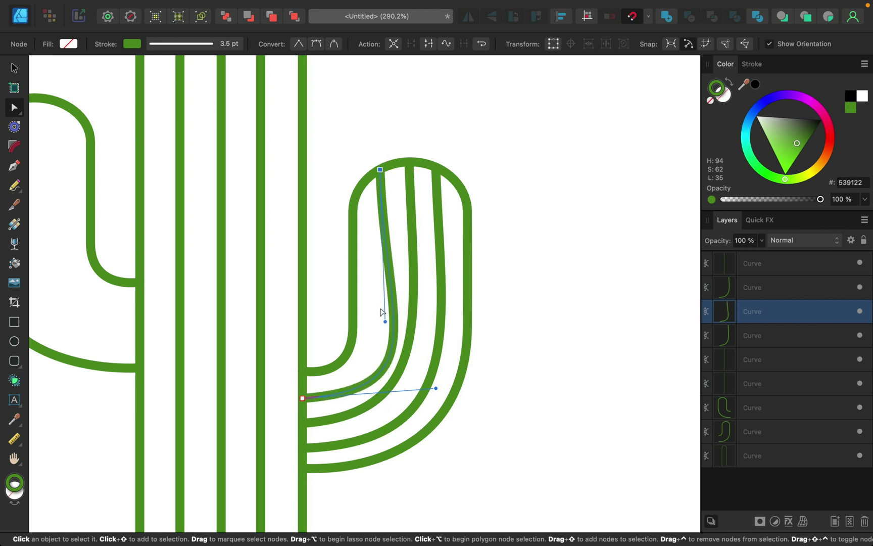
left_click_drag(436, 389, 400, 400)
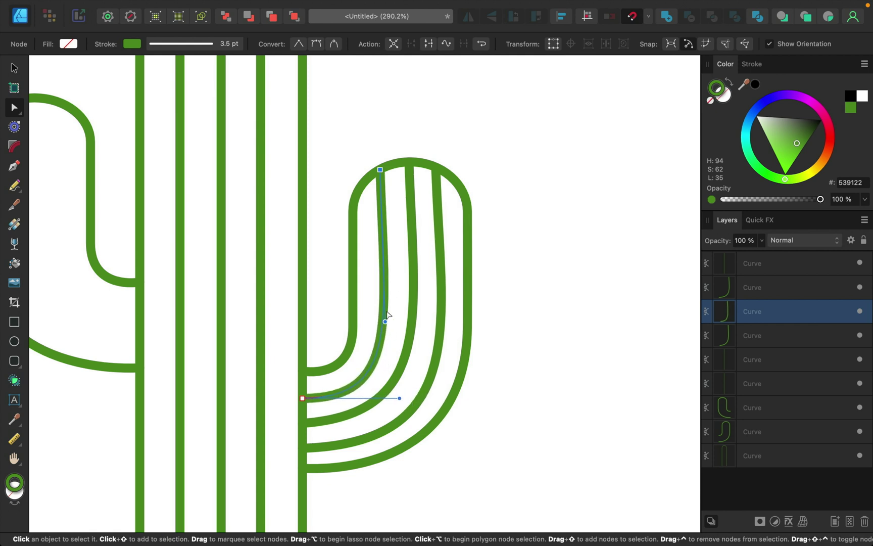
mouse_move(385, 322)
left_mouse_down()
mouse_move(382, 287)
mouse_move(387, 325)
left_mouse_up()
Draw a straight Pen line from the top of the left arm to the trunk's left edge, midway between the arm's ends
scroll(385, 326, "down", 5)
scroll(385, 326, "down", 3)
scroll(386, 327, "up", 3)
scroll(386, 326, "left", 3)
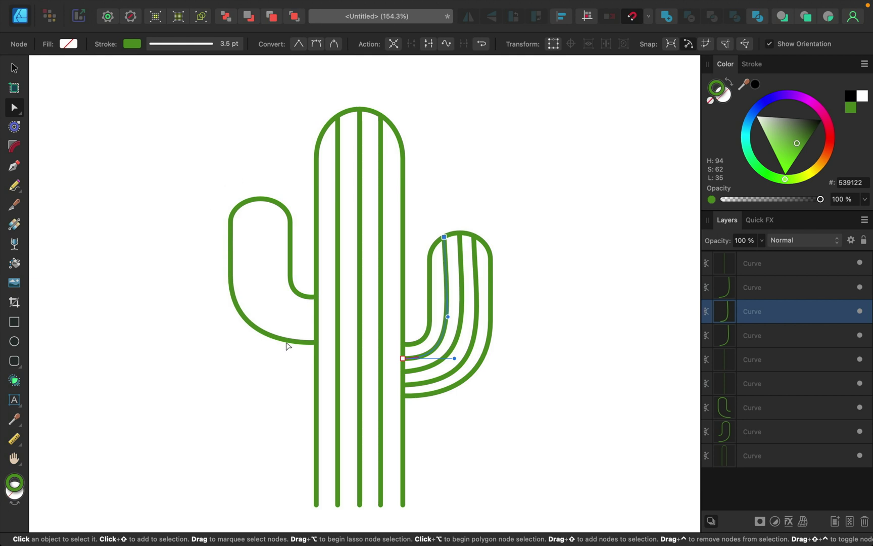
key("p")
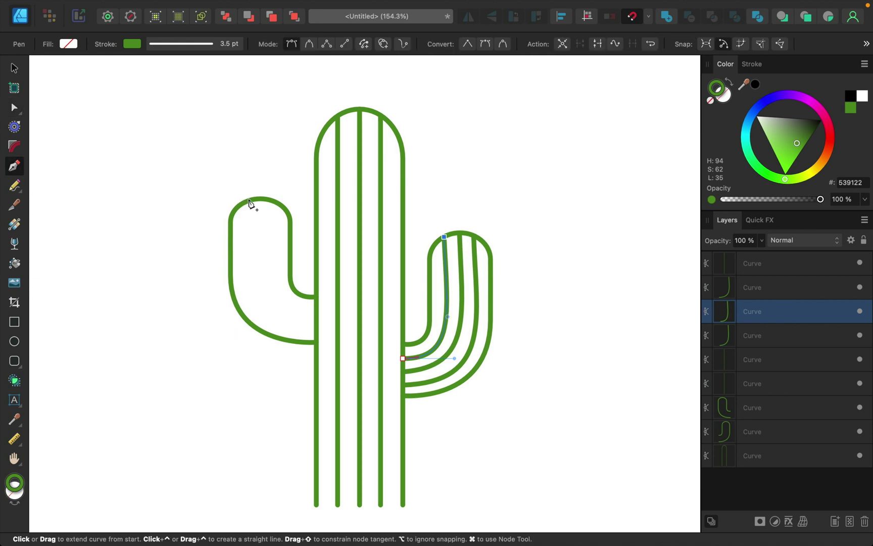
left_click(259, 199)
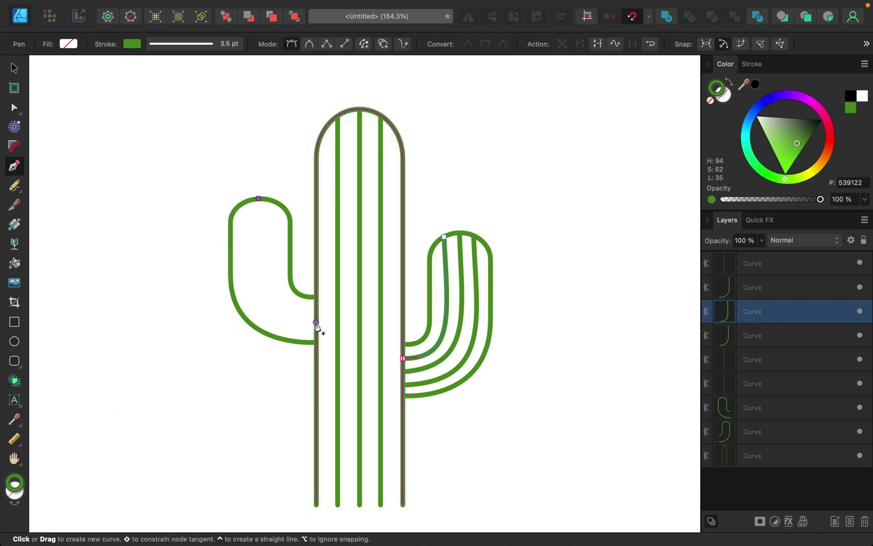
left_click(316, 322)
Bend the left arm's diagonal line into a curved rib running down the middle of the arm
left_click(14, 107)
left_click_drag(294, 273, 261, 314)
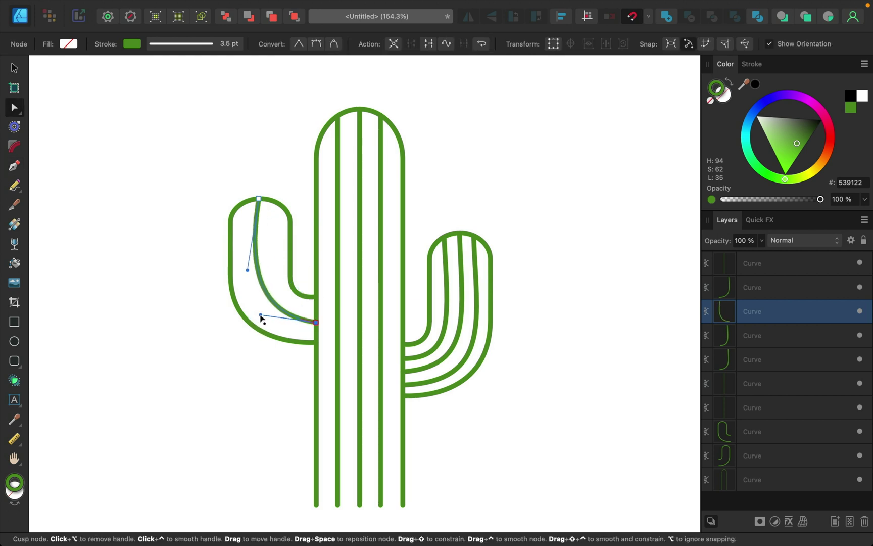
left_click_drag(250, 273, 256, 300)
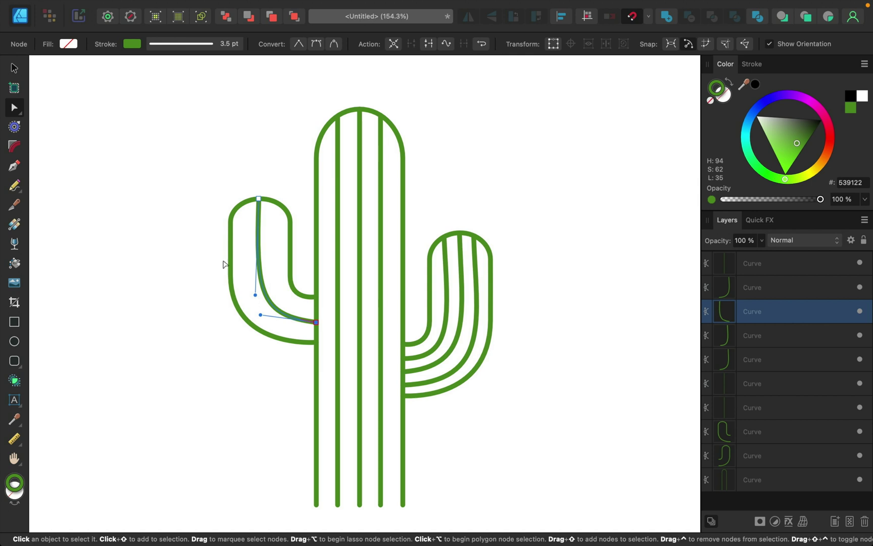
Duplicate the left arm's rib to either side and fit the inner copy to the arm's tip and the trunk edge
left_click(14, 68)
left_click_drag(279, 260, 297, 257)
left_click(14, 108)
scroll(273, 192, "up", 3)
left_click(275, 197)
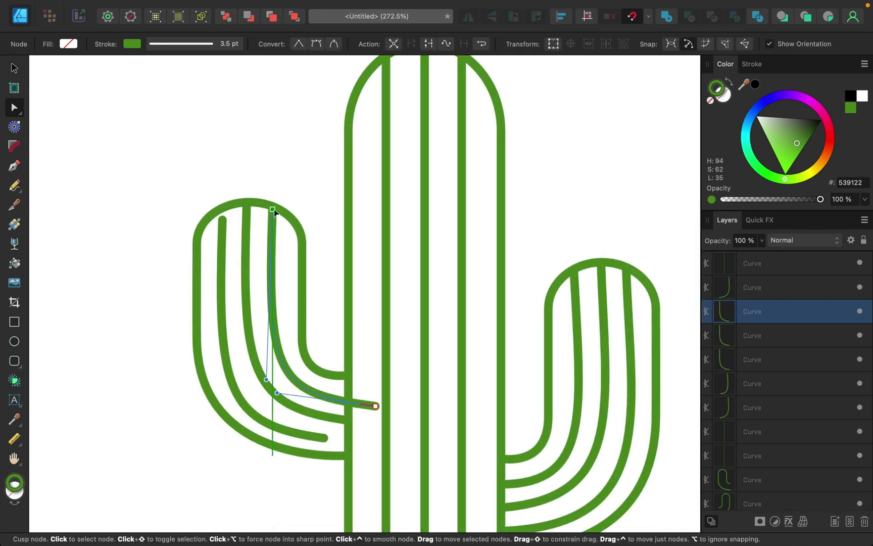
left_click_drag(377, 405, 347, 400)
left_click_drag(266, 378, 249, 387)
Fit the outer rib copy's ends to the left arm's tip and the trunk edge, reshape its bend, and deselect it
left_click(223, 221)
left_click_drag(223, 221, 221, 208)
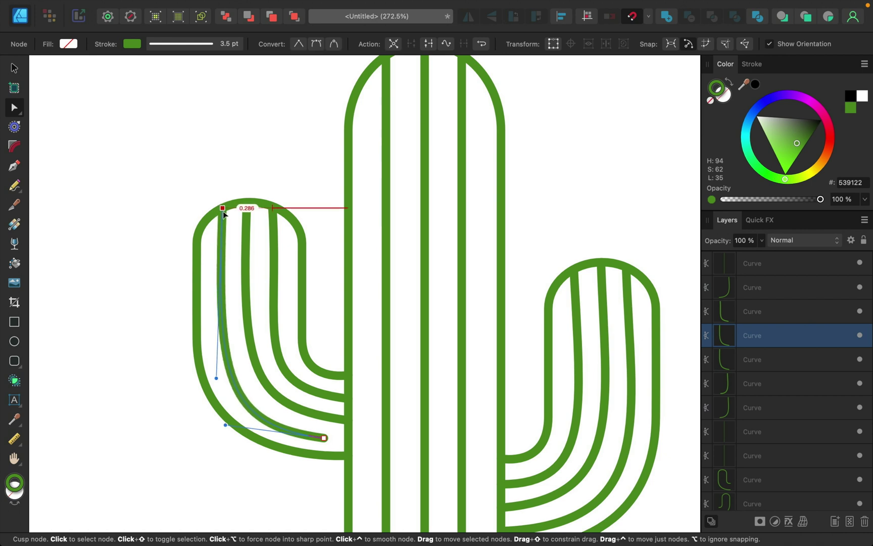
left_click_drag(324, 437, 349, 438)
left_click_drag(262, 427, 217, 427)
scroll(217, 427, "down", 2)
key("super+0")
left_click(494, 419)
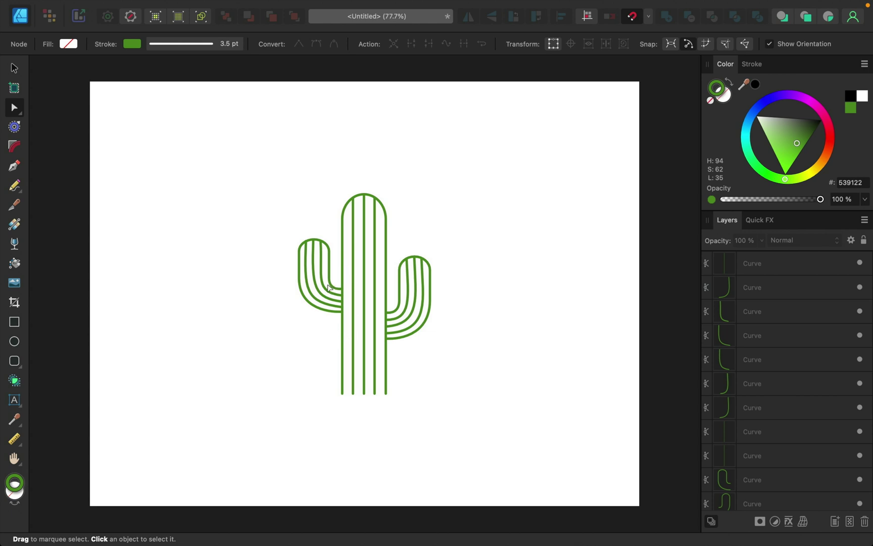
Move the lower end of the left arm's outline down along the trunk and lengthen its curve handle to round the bend
scroll(340, 289, "up", 5)
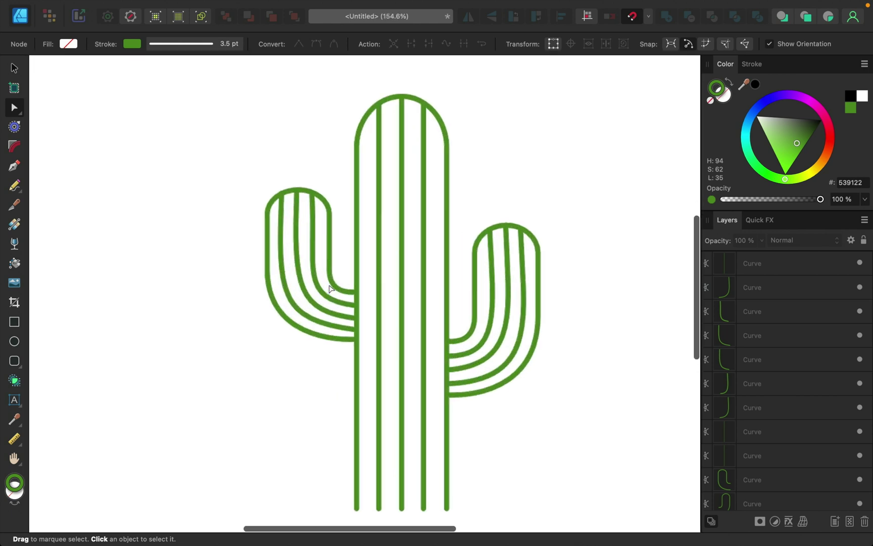
left_click(338, 348)
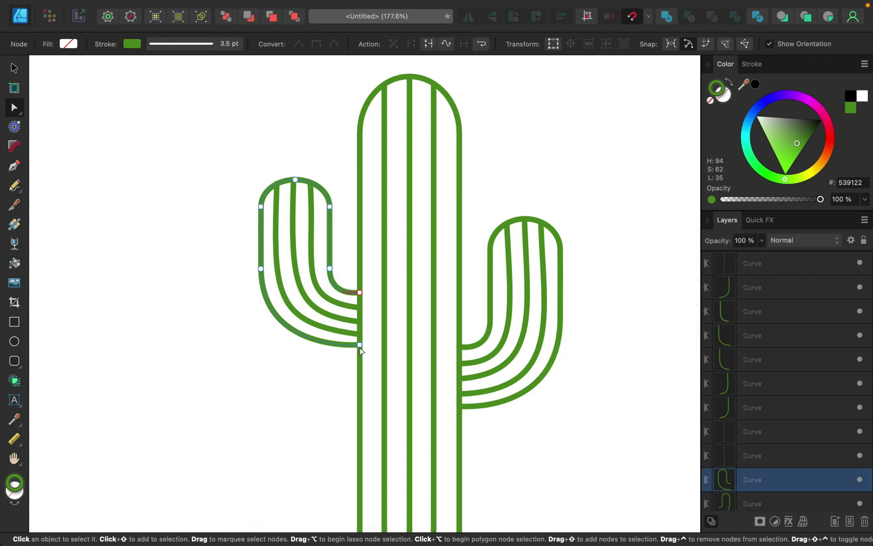
left_click_drag(360, 348, 360, 361)
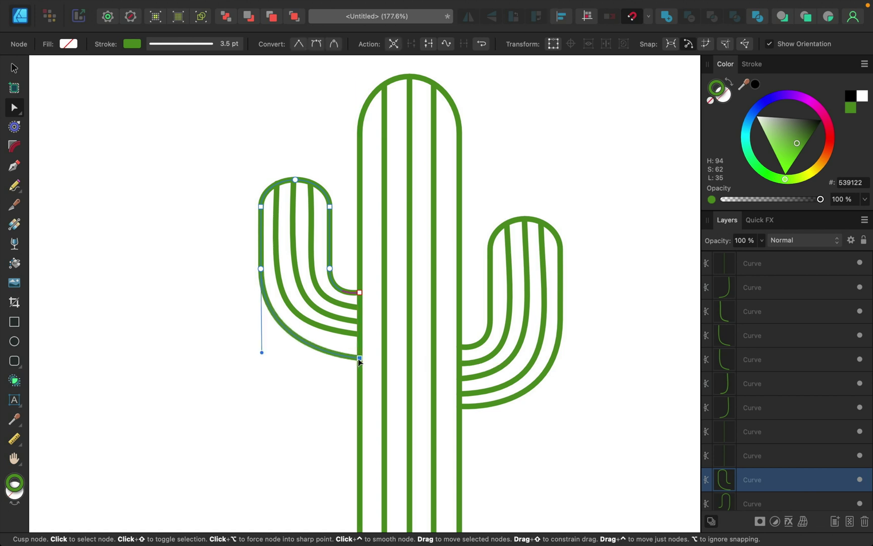
left_click_drag(261, 352, 262, 368)
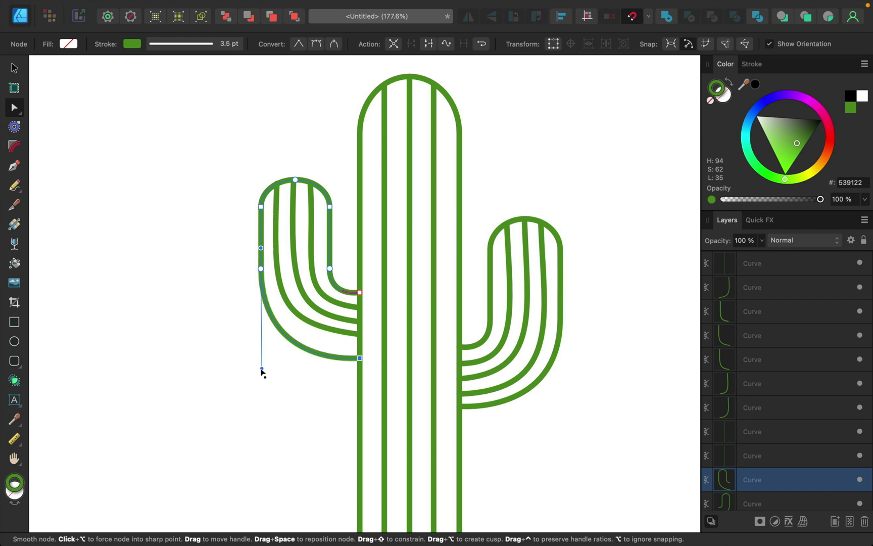
Shift the trunk ends of the left arm's three ribs down the trunk edge to space them evenly, and deselect
left_click(354, 335)
left_click(360, 347)
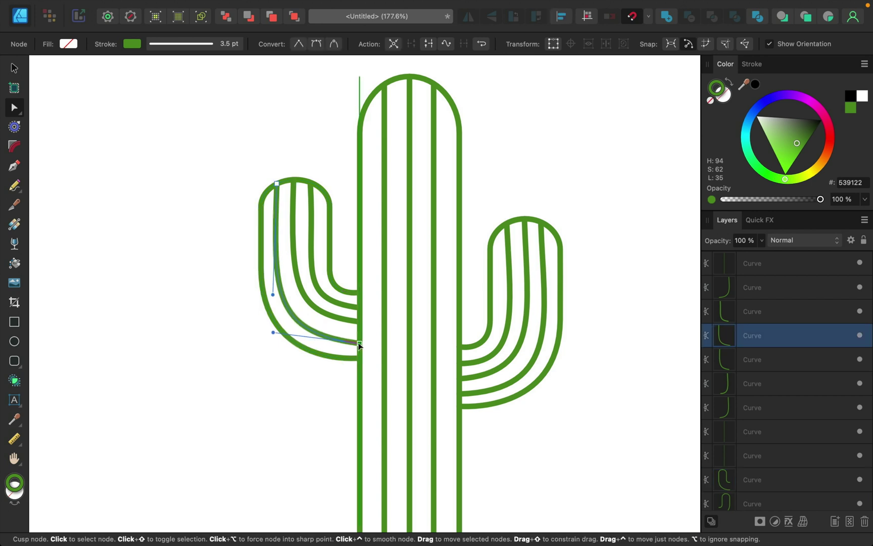
left_click(353, 318)
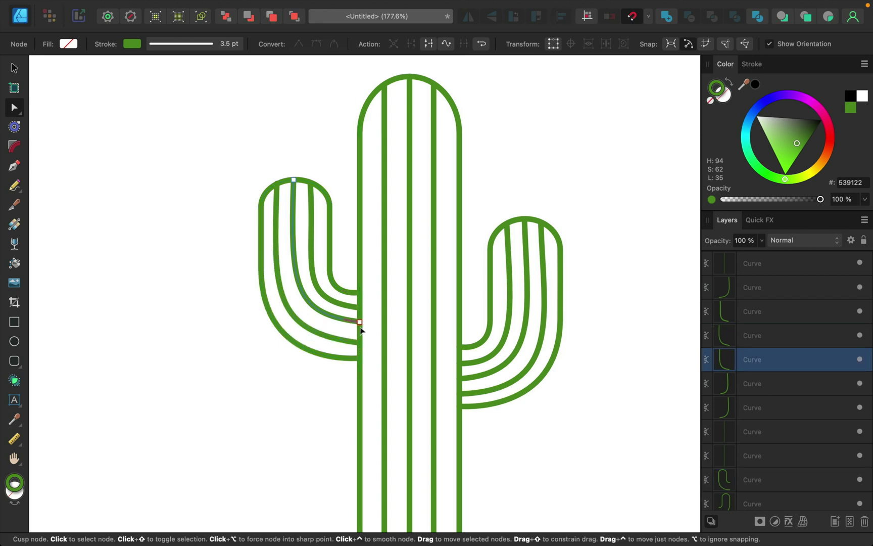
left_click(359, 322)
left_click(359, 307)
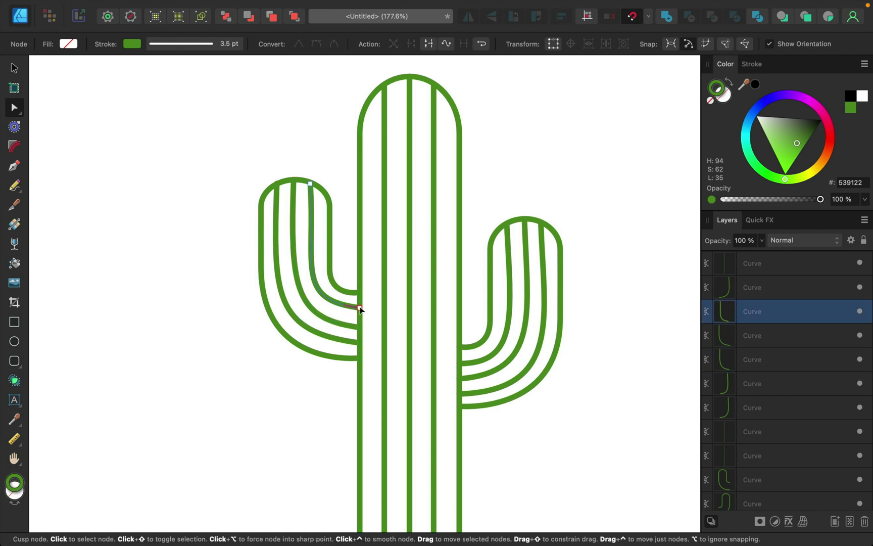
left_click_drag(361, 311, 360, 316)
left_click(295, 422)
Move the lower end of the right arm's outline further down along the trunk edge
scroll(299, 419, "down", 3)
scroll(298, 419, "right", 3)
left_click(395, 347)
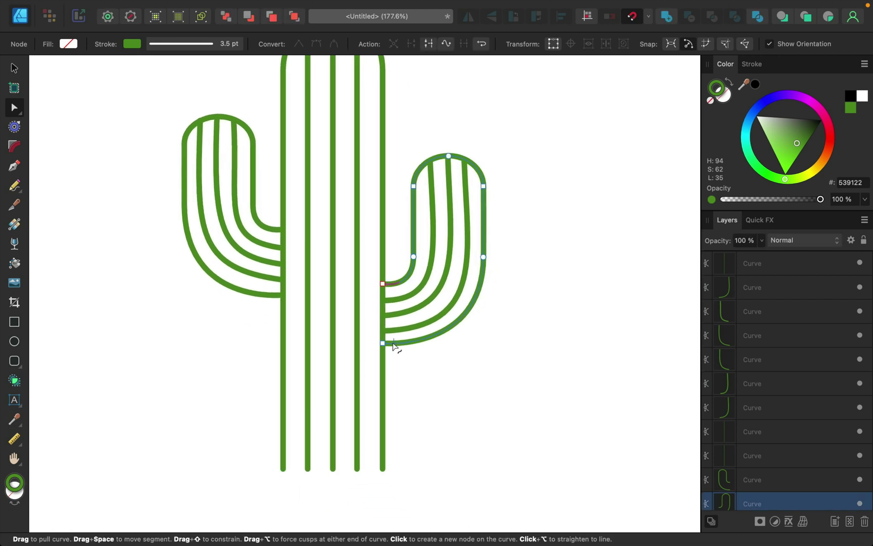
left_click(383, 352)
left_click_drag(383, 355, 383, 360)
Shift the trunk ends of the right arm's three ribs down the trunk edge to space them evenly, and deselect
left_click(386, 332)
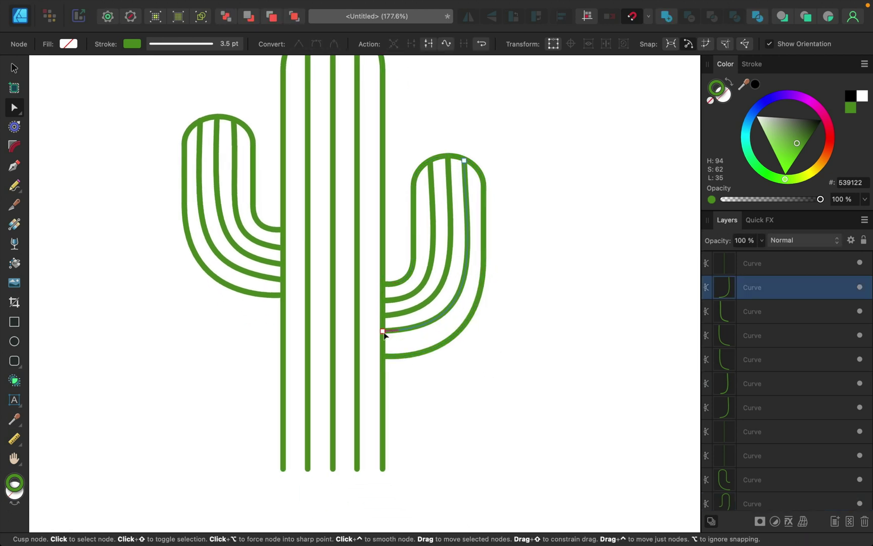
left_click(384, 324)
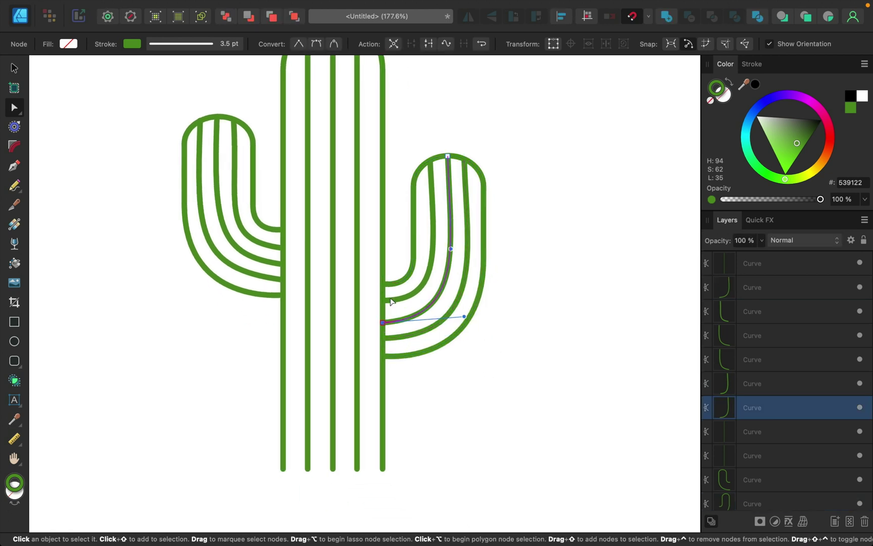
left_click(430, 161)
left_click(484, 390)
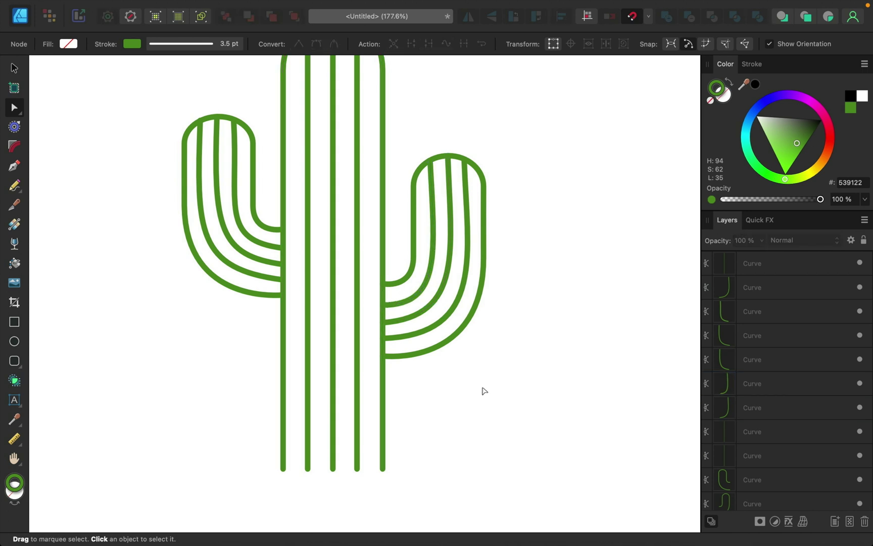
key("super+0")
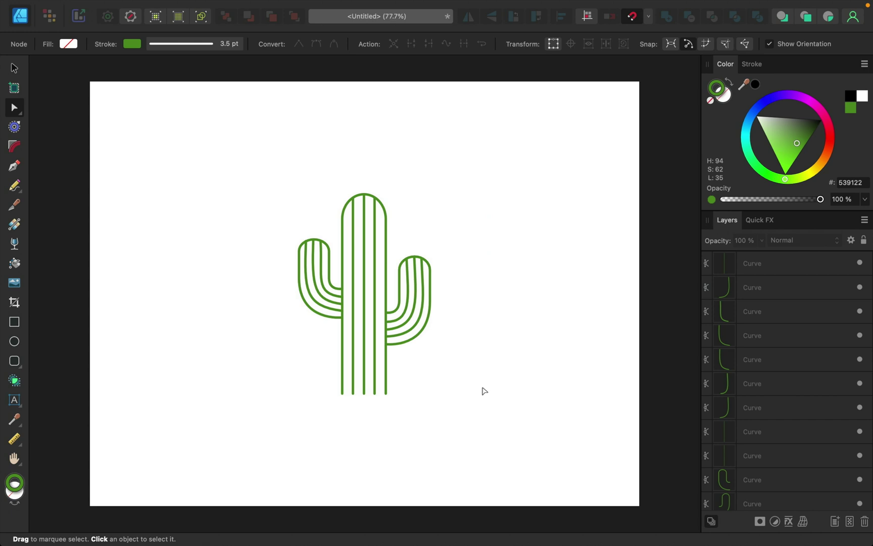
Draw a circle around the cactus, centred on the trunk, touching its base and crossing just below its rounded top
left_click(18, 341)
left_click_drag(238, 172, 438, 366)
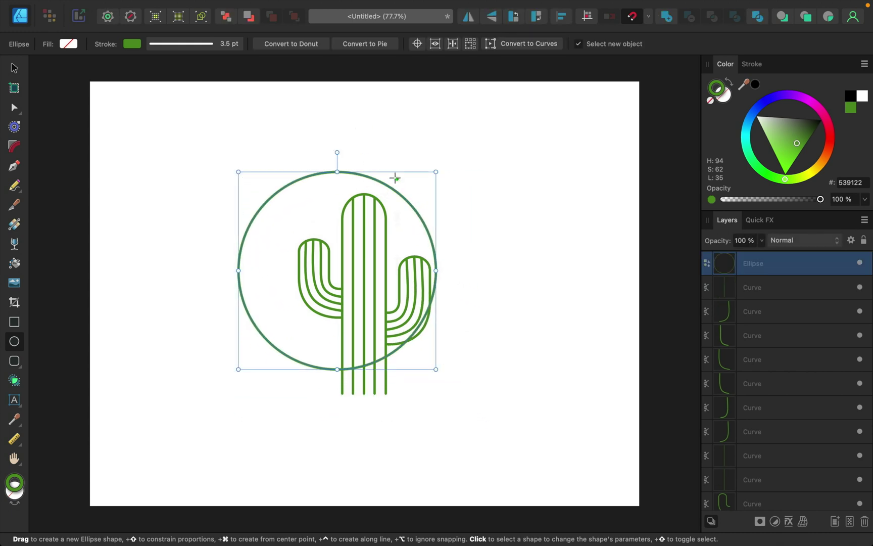
left_click_drag(381, 170, 407, 198)
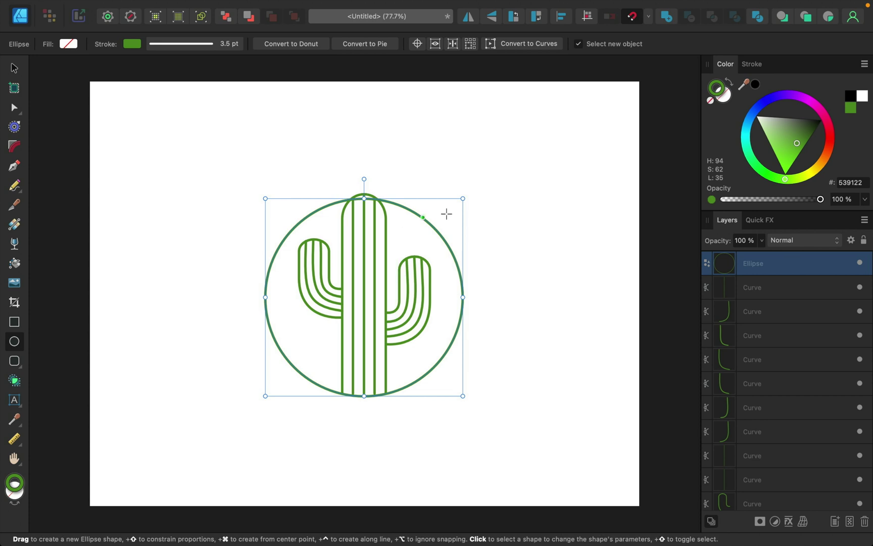
left_click_drag(463, 199, 411, 207)
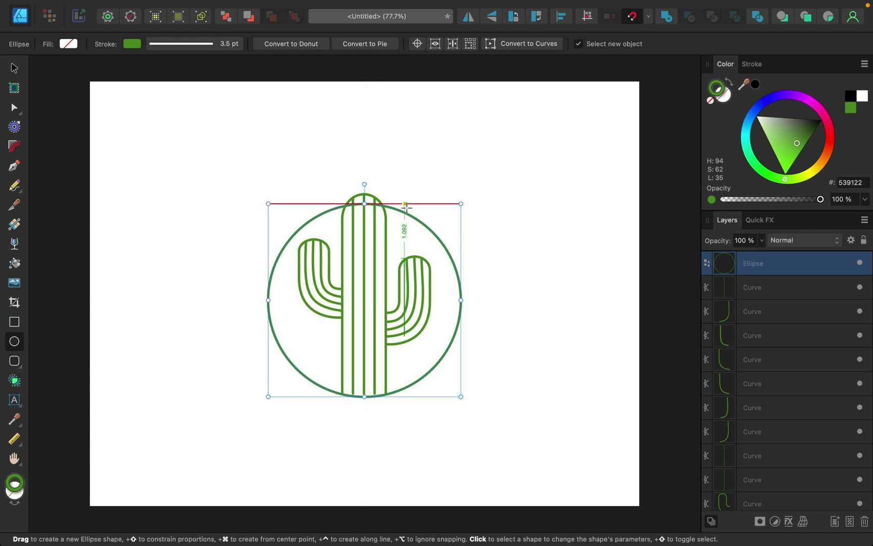
Convert the circle to curves and add a node on it at either side of the trunk's top
left_click(528, 46)
scroll(335, 210, "up", 5)
left_click(328, 209)
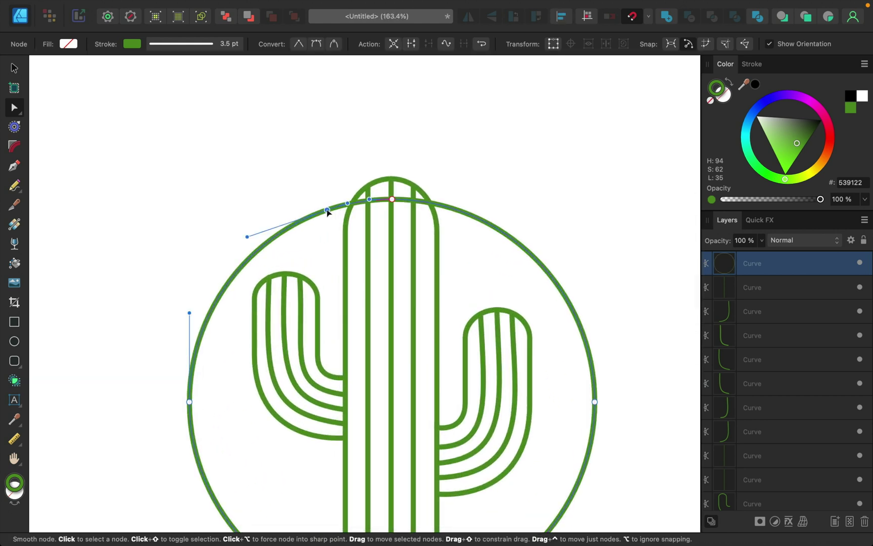
left_click(453, 209)
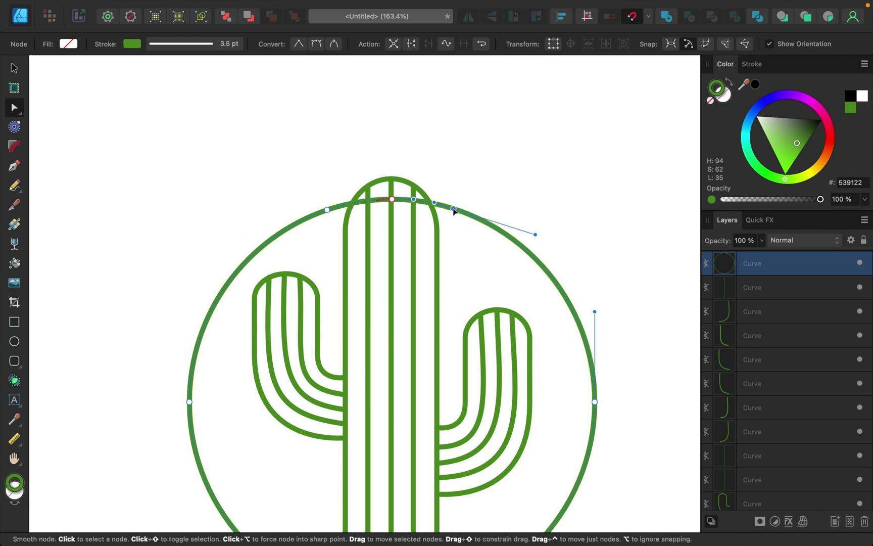
Break the circle at its top node and delete both loose ends to leave a gap around the trunk's top
left_click(392, 200)
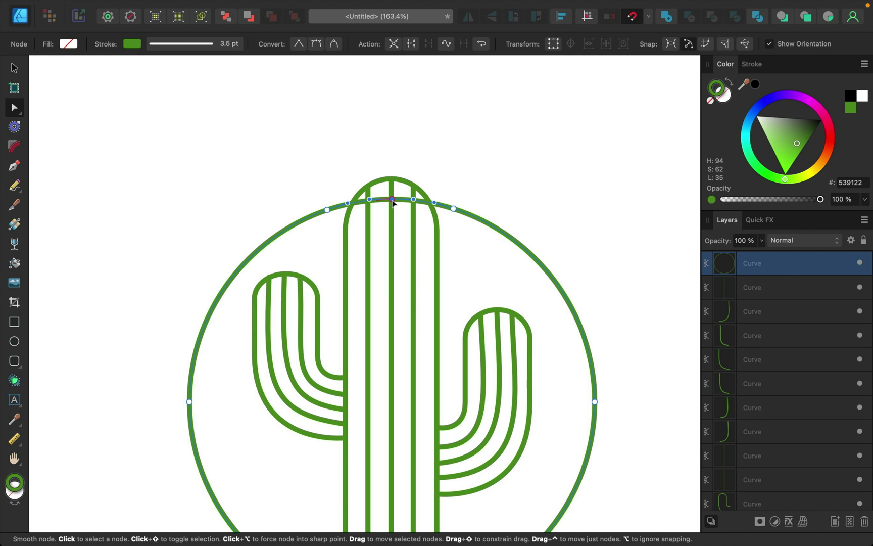
left_click(412, 44)
left_click_drag(392, 200, 383, 175)
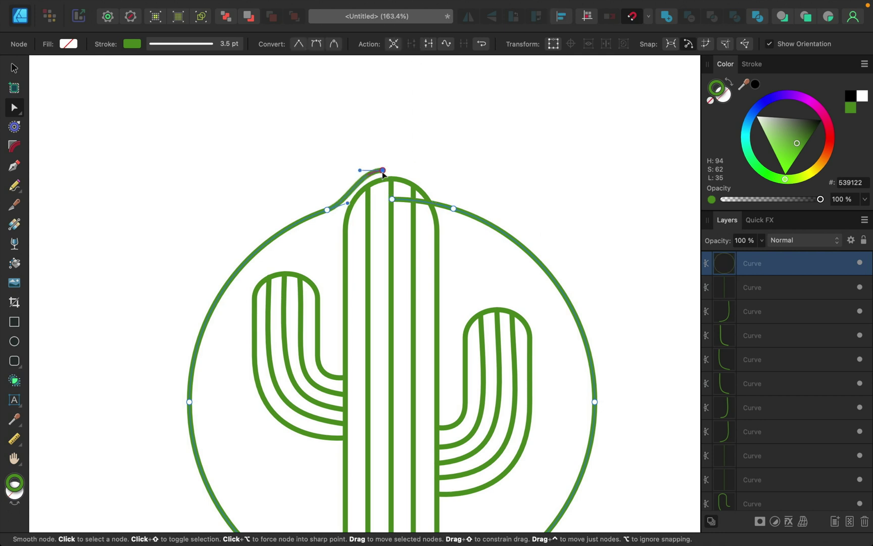
key("BackSpace")
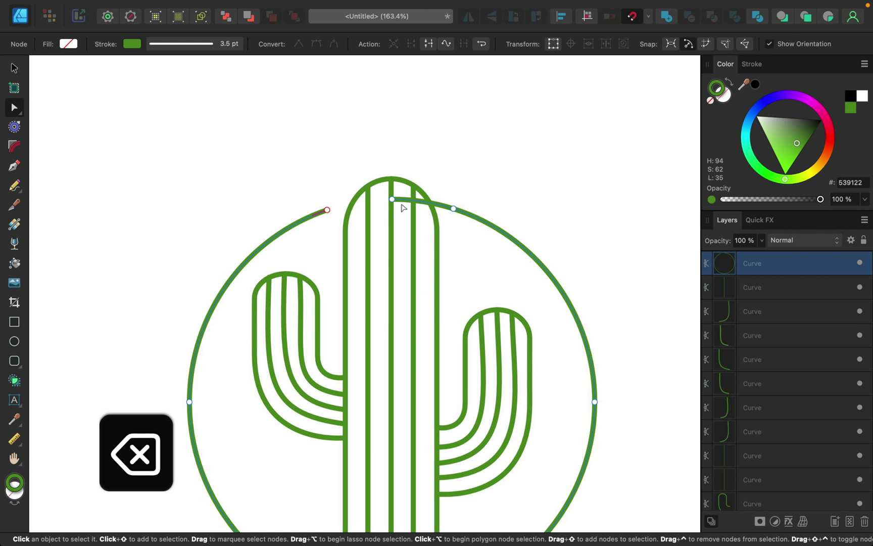
key("BackSpace")
scroll(397, 205, "down", 2)
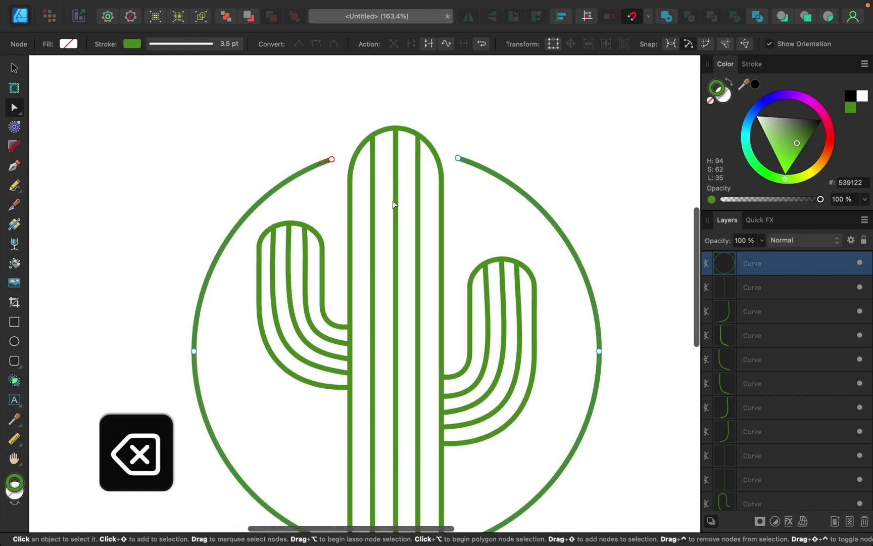
Extend the lower ends of the three trunk ribs down onto the circle's line
scroll(393, 204, "down", 1)
scroll(393, 204, "down", 5)
scroll(376, 374, "up", 5)
left_click(361, 357)
left_click_drag(360, 364, 361, 366)
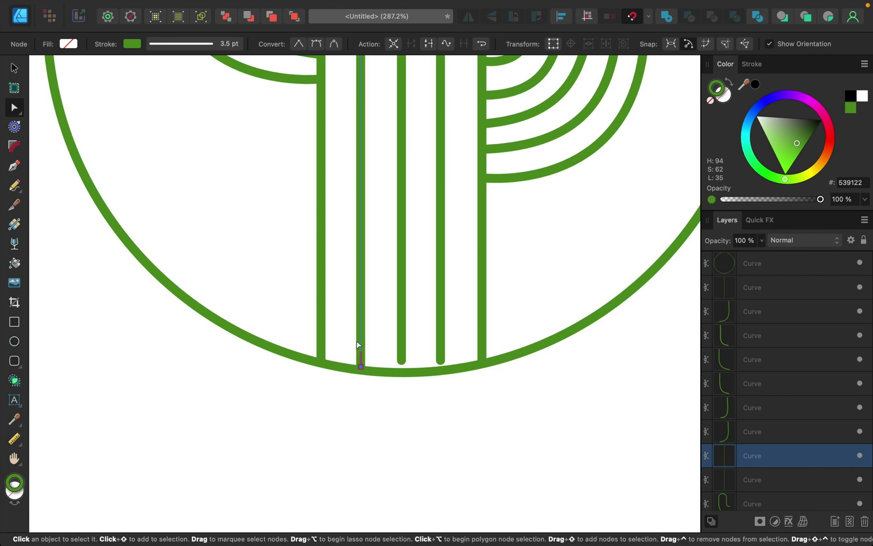
scroll(357, 345, "up", 3)
left_click(435, 374)
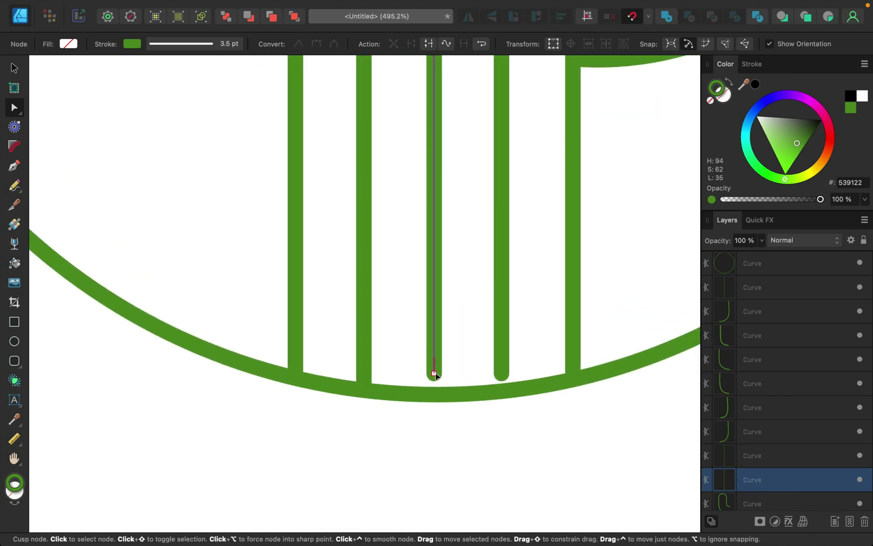
left_click_drag(434, 374, 435, 396)
left_click(501, 375)
left_click_drag(501, 374, 501, 392)
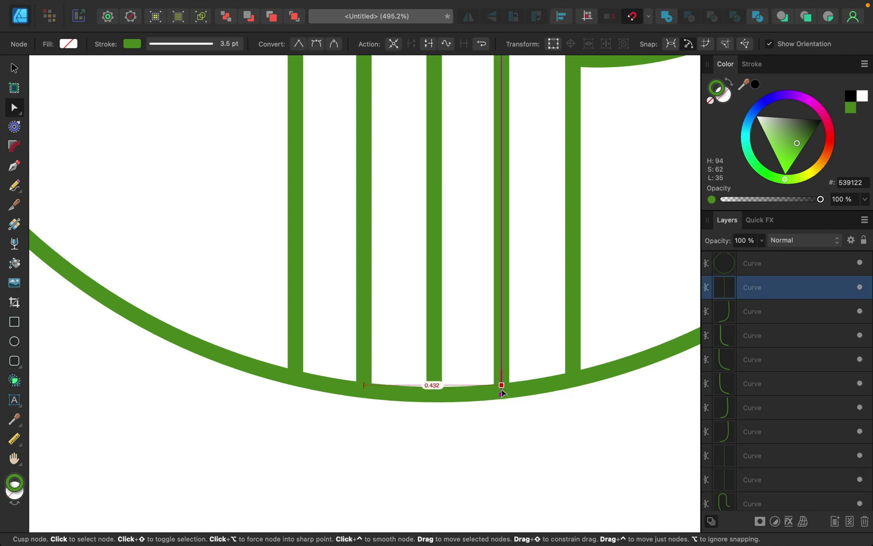
left_click(570, 362)
Draw a curved hill line with the Pen tool from the circle's left side to the trunk's left edge
scroll(579, 381, "down", 5)
scroll(580, 380, "down", 2)
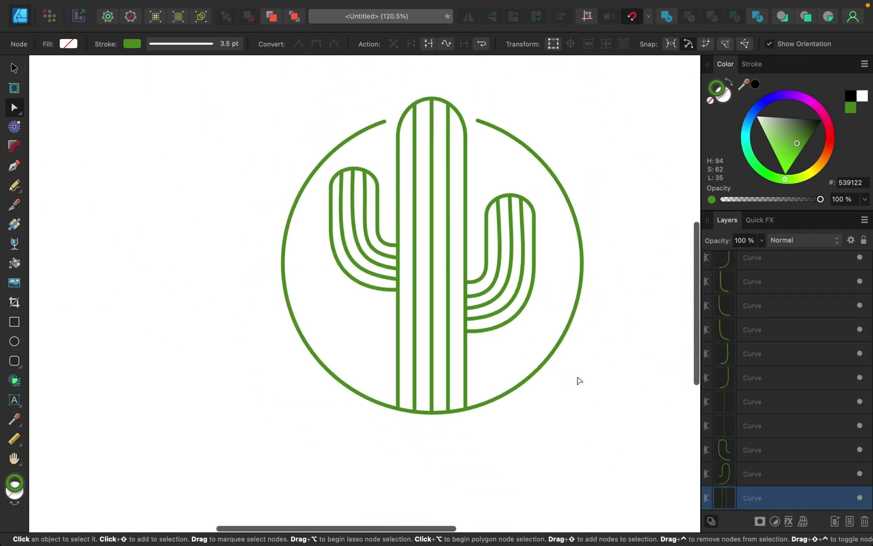
scroll(580, 381, "right", 3)
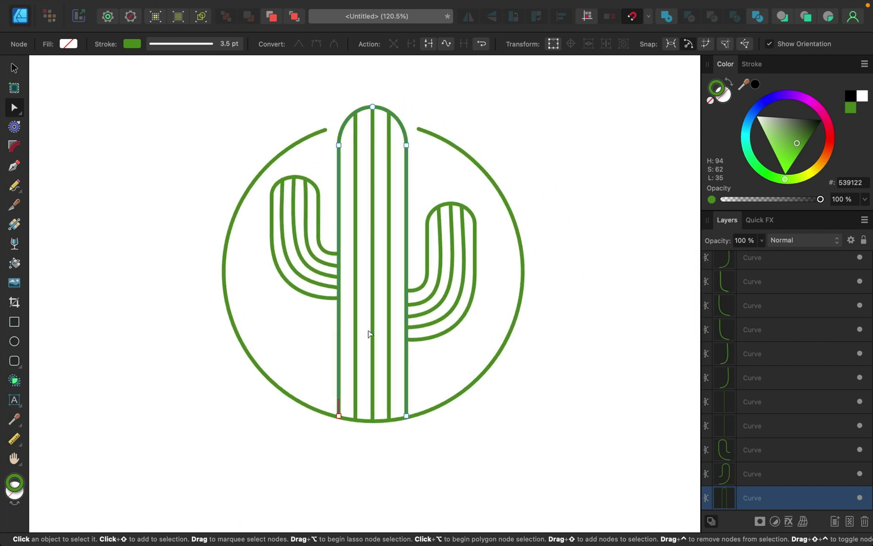
left_click(17, 168)
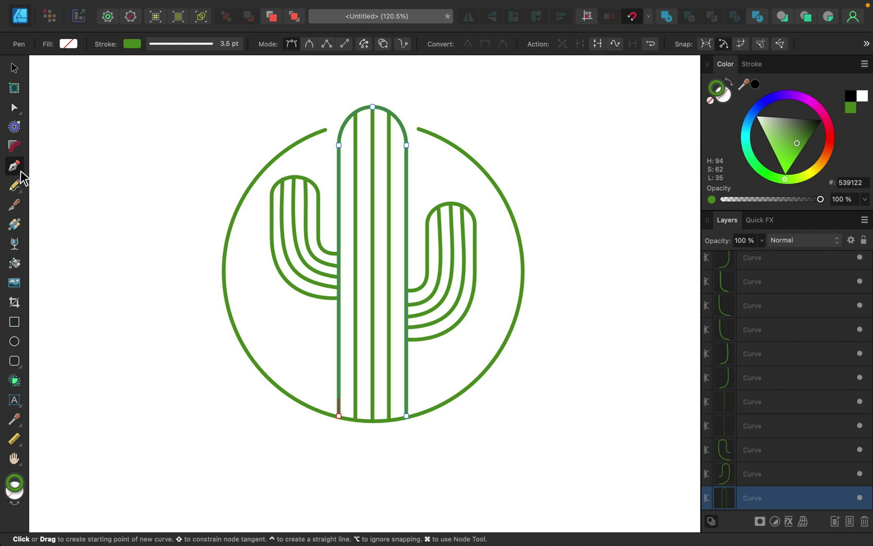
left_click(237, 333)
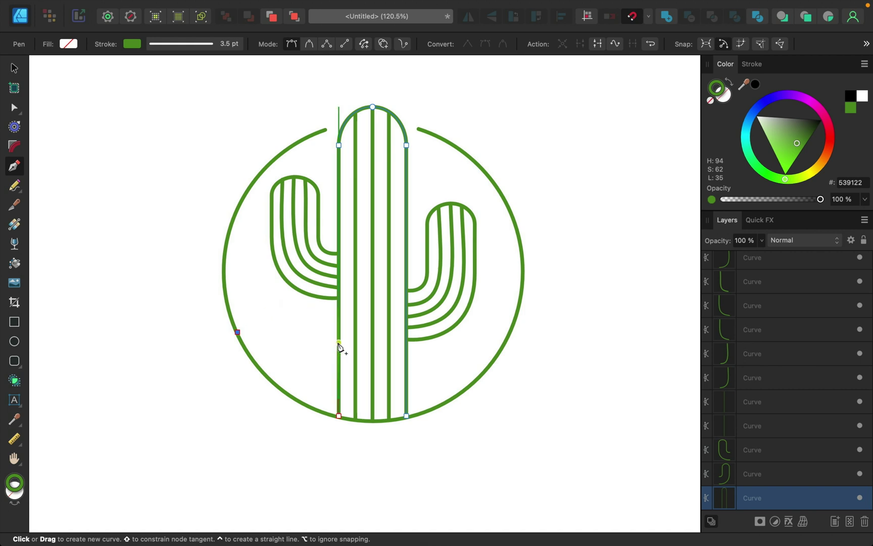
left_click_drag(339, 348, 383, 419)
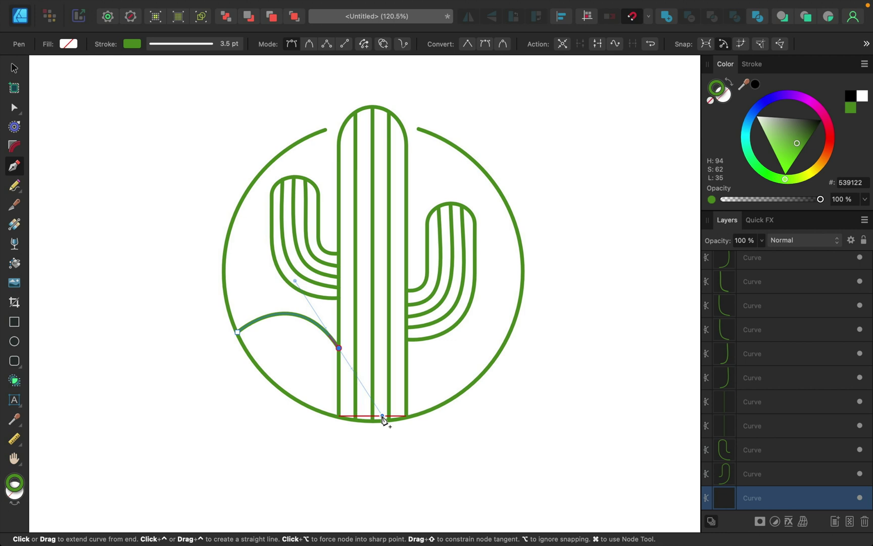
key("Escape")
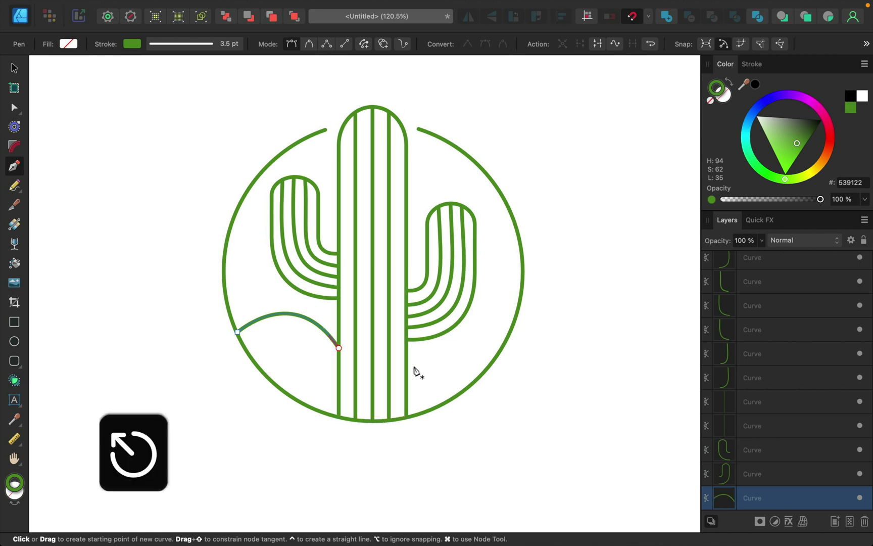
Draw a short curved hill line from the right arm's outer edge to the circle's right side
left_click(475, 296)
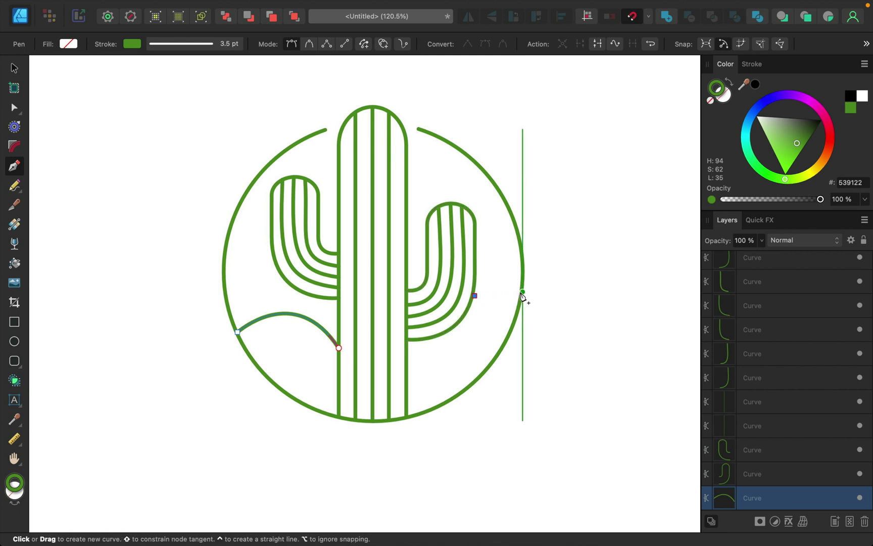
left_click_drag(522, 292, 557, 302)
key("Escape")
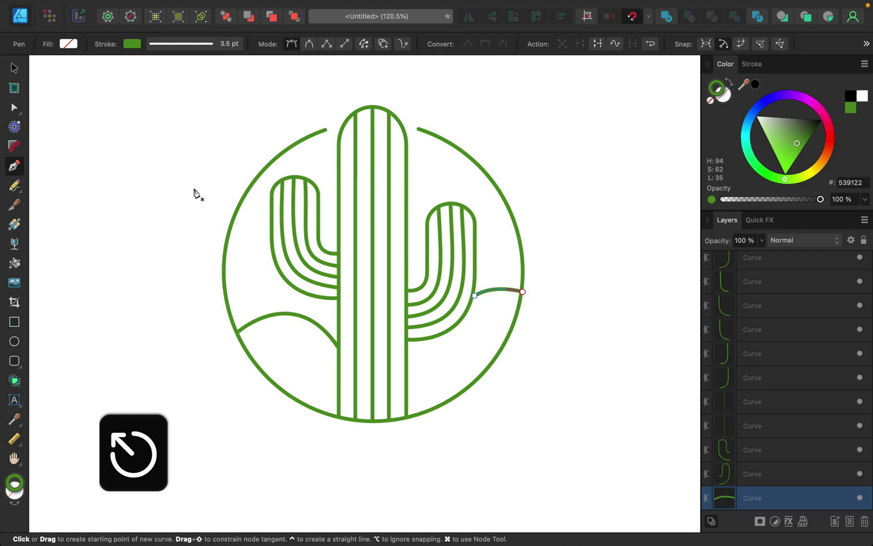
Fit the right hill line's ends exactly onto the right arm's outline and the circle's line
left_click(14, 107)
scroll(489, 316, "up", 6)
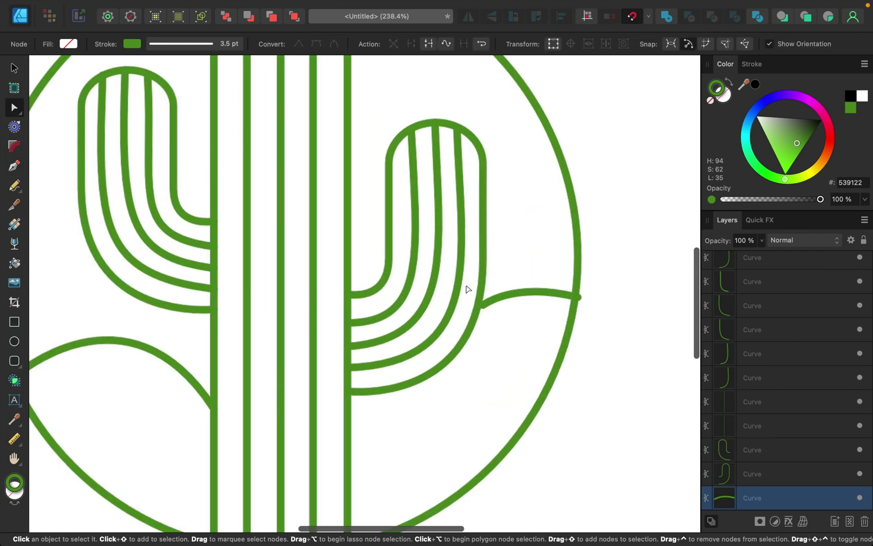
scroll(485, 314, "up", 3)
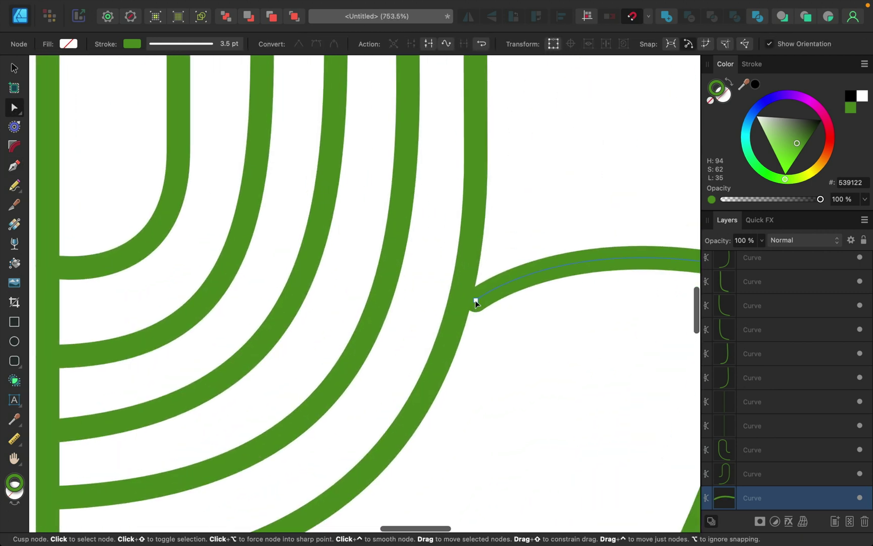
left_click(461, 302)
scroll(460, 301, "right", 10)
left_click(400, 267)
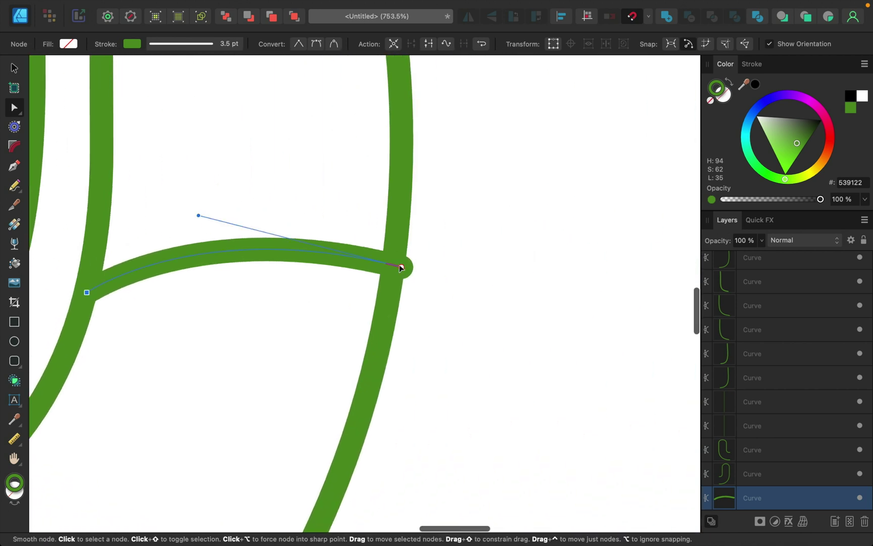
left_click_drag(403, 267, 393, 266)
scroll(393, 266, "down", 10)
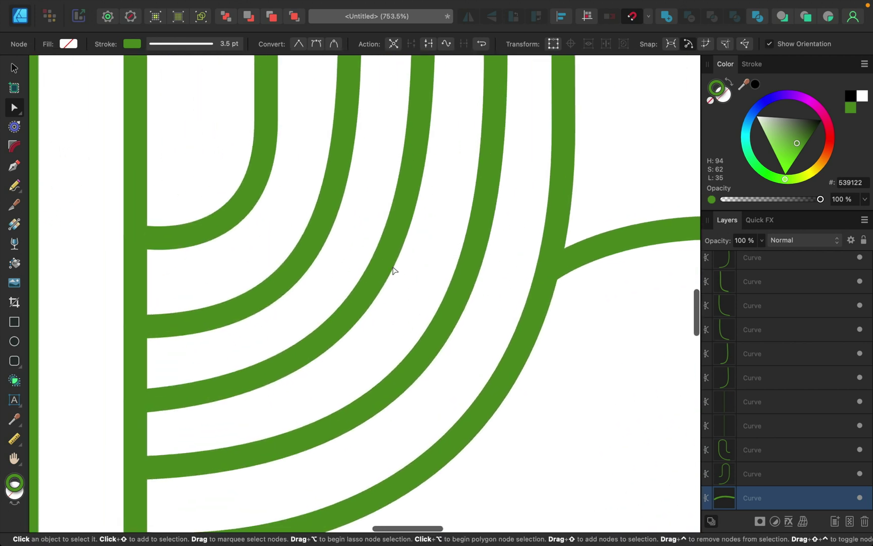
scroll(395, 271, "down", 5)
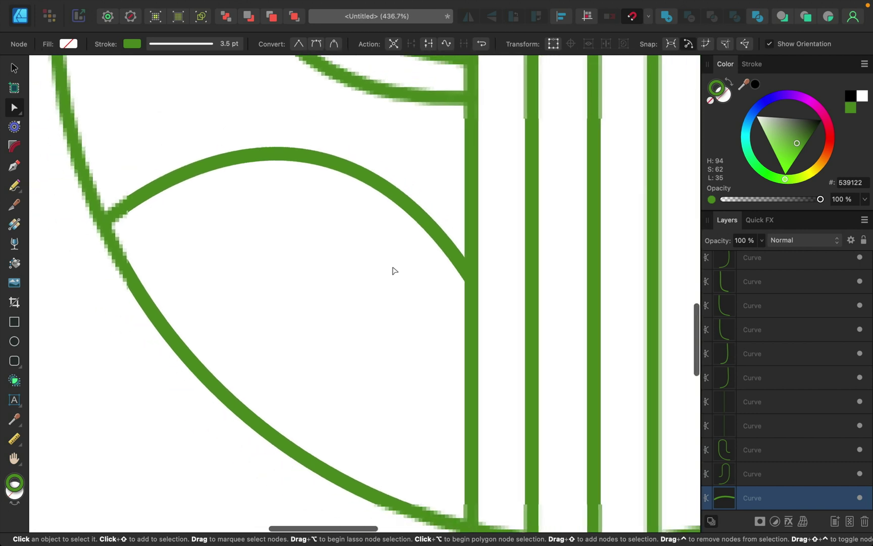
scroll(395, 271, "down", 8)
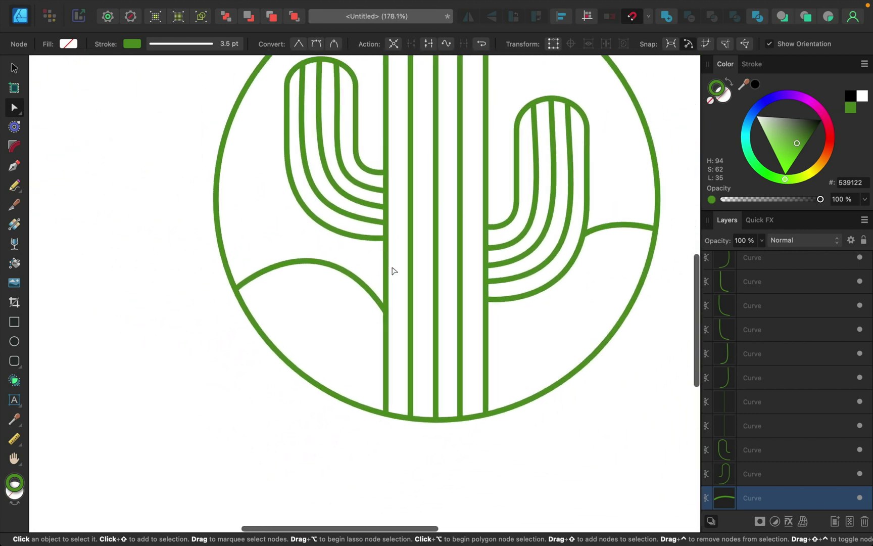
key("super+0")
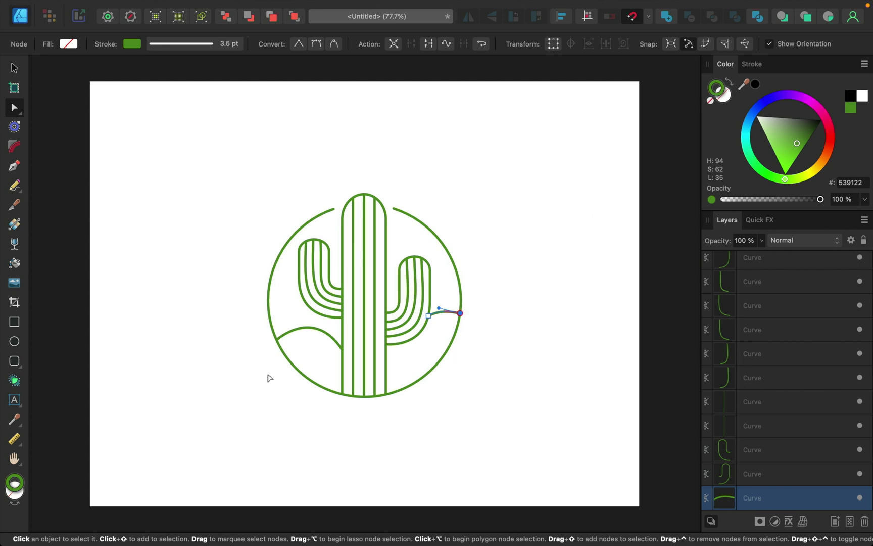
Duplicate the open circle in place
left_click(16, 69)
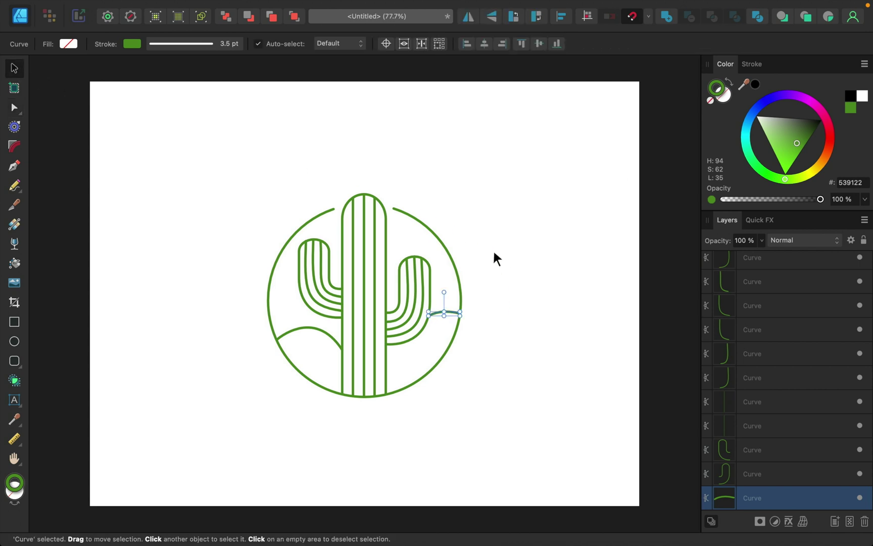
left_click(439, 240)
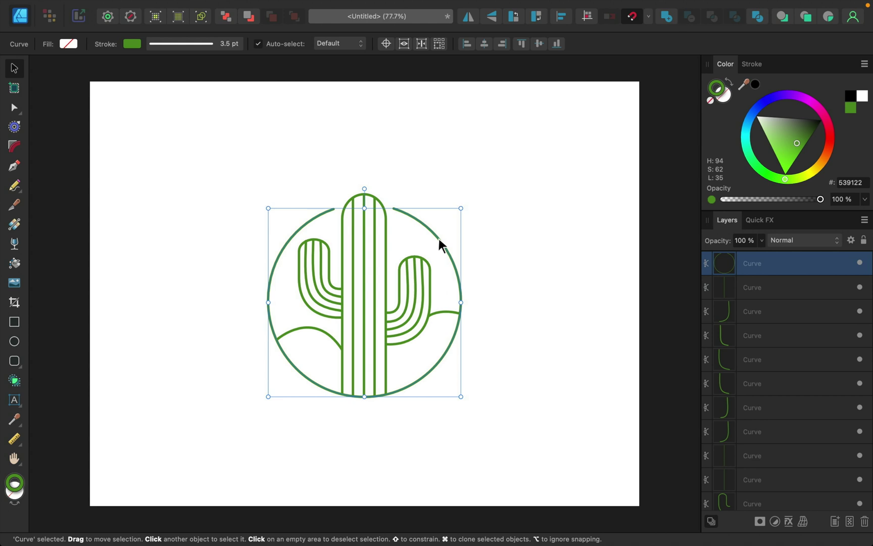
key("super+j")
Add the path text "SOUTHWESTERN LANDSCAPING" along the lower part of the duplicated circle
left_click(13, 400)
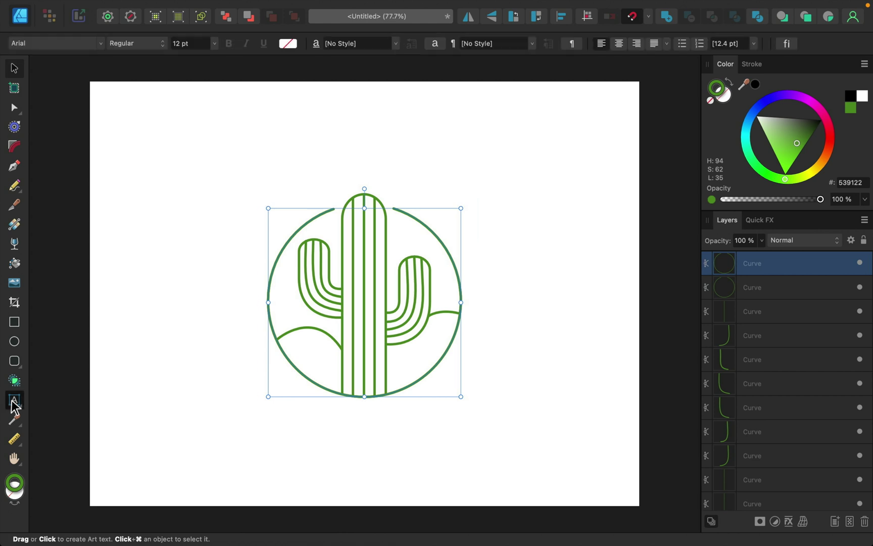
left_click(292, 371)
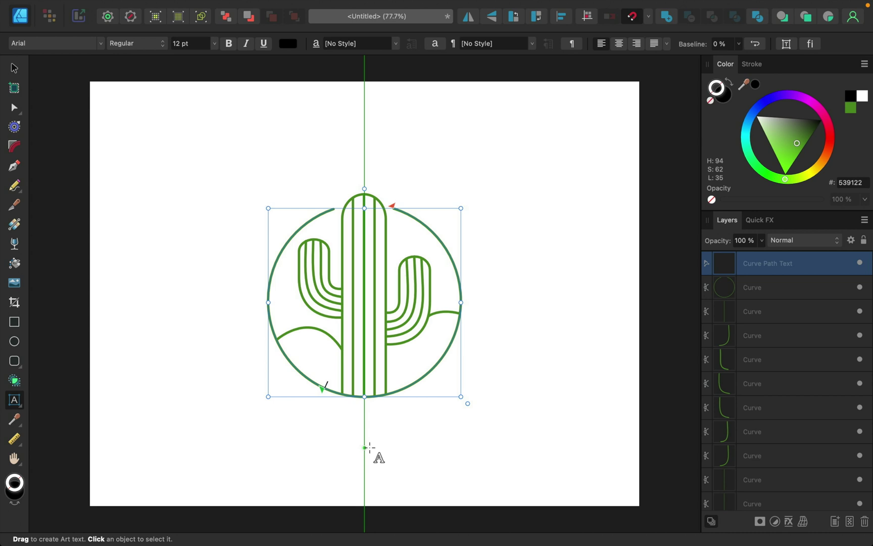
type("SOUTHWEST")
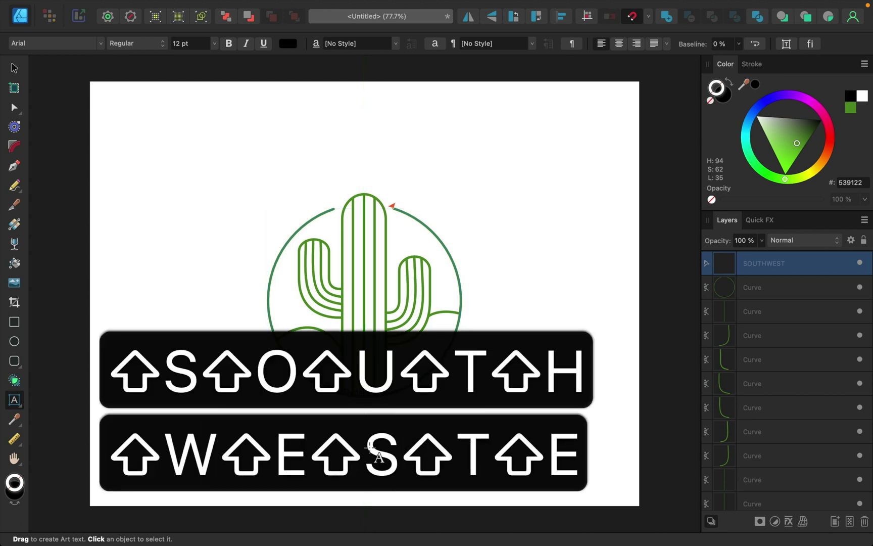
type("EN")
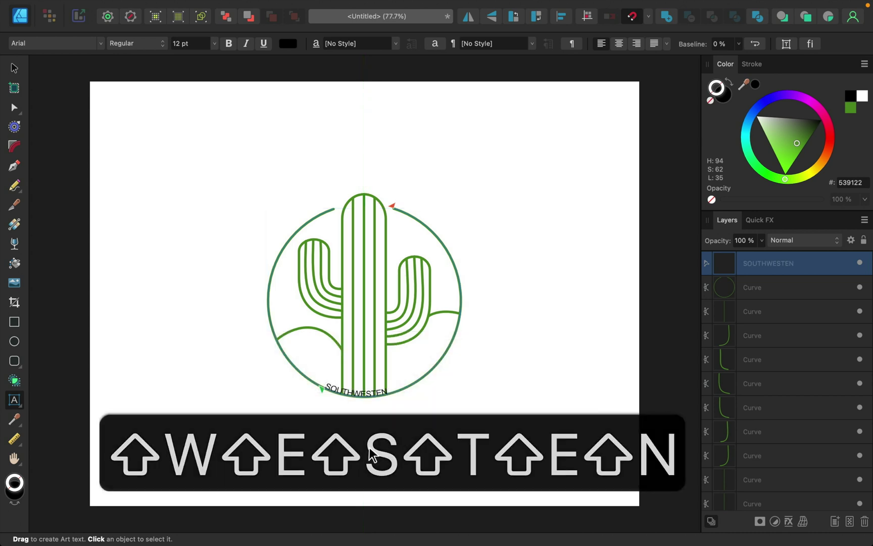
key("BackSpace")
type("RN LANDSCAPIN")
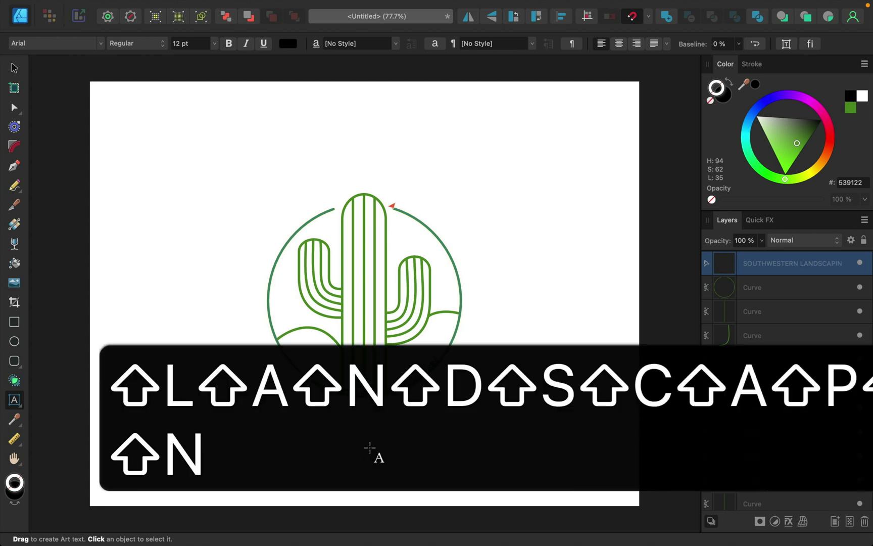
type("G")
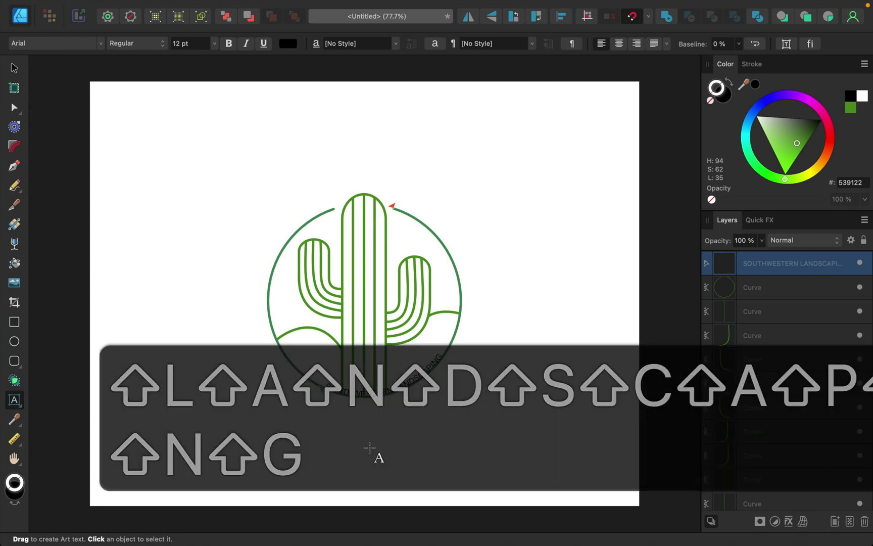
key("Escape")
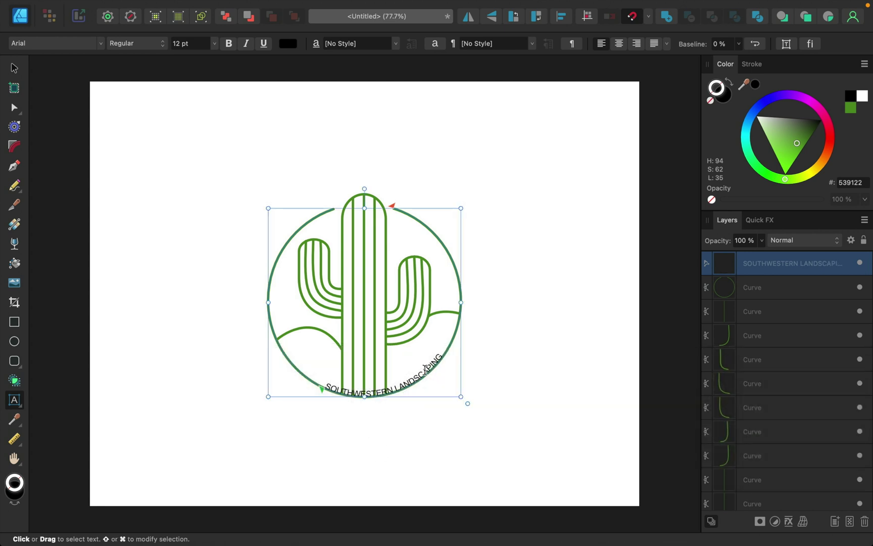
Select the whole path text and set its font to Aqua Grotesque
left_click_drag(437, 361, 318, 382)
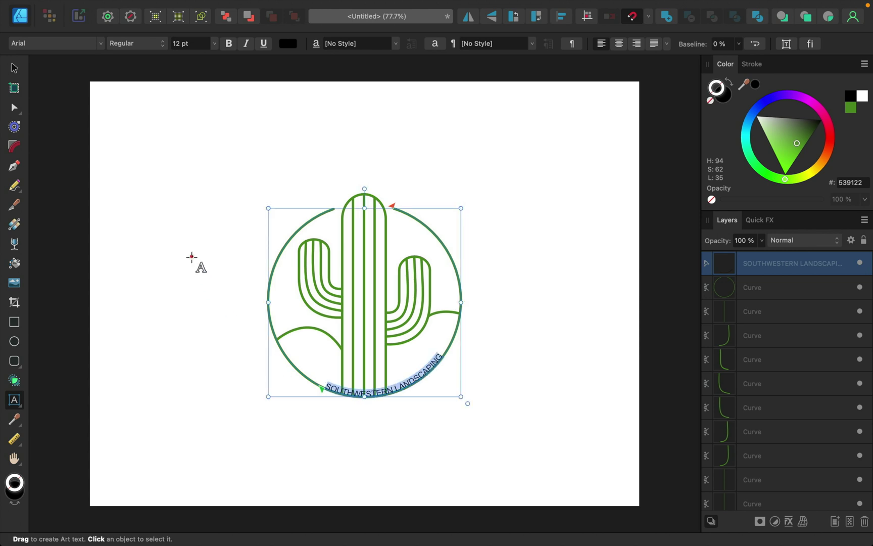
left_click(100, 44)
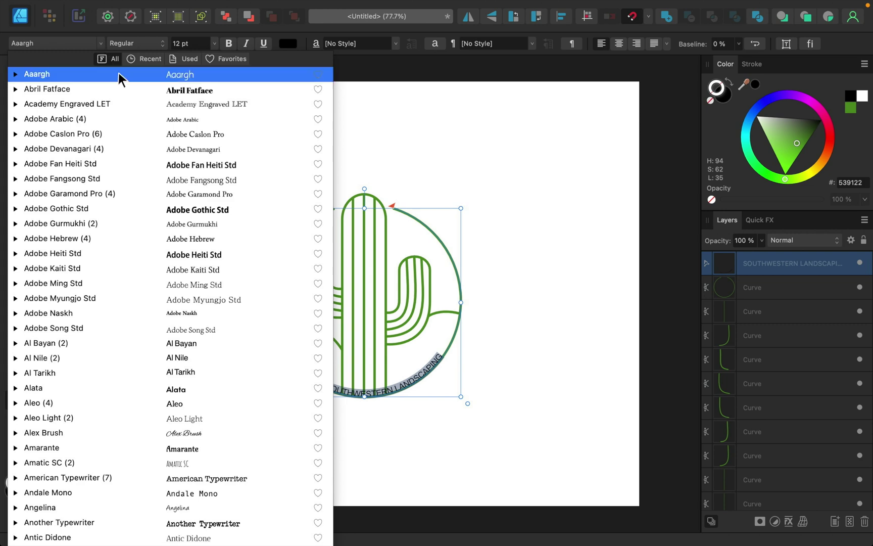
left_click(185, 354)
scroll(185, 351, "down", 5)
scroll(185, 352, "down", 10)
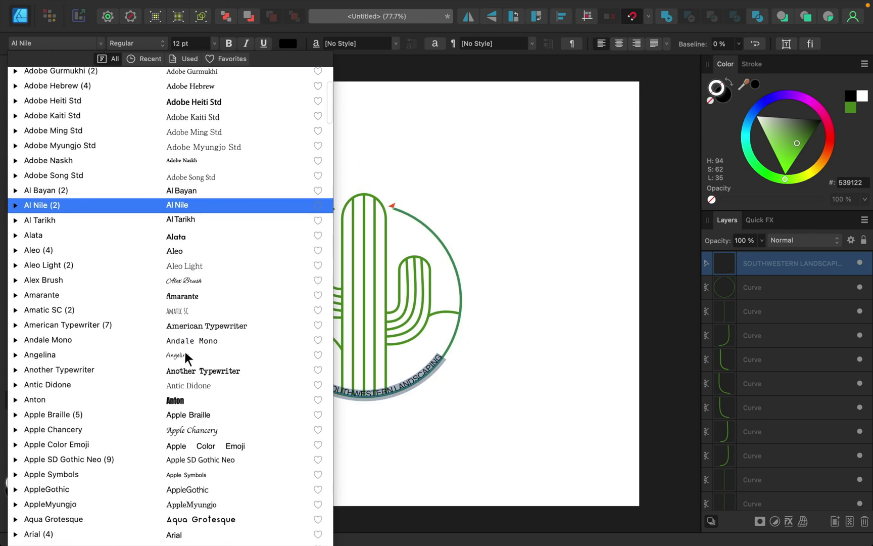
left_click(185, 347)
scroll(187, 342, "down", 6)
left_click(188, 339)
left_click(192, 297)
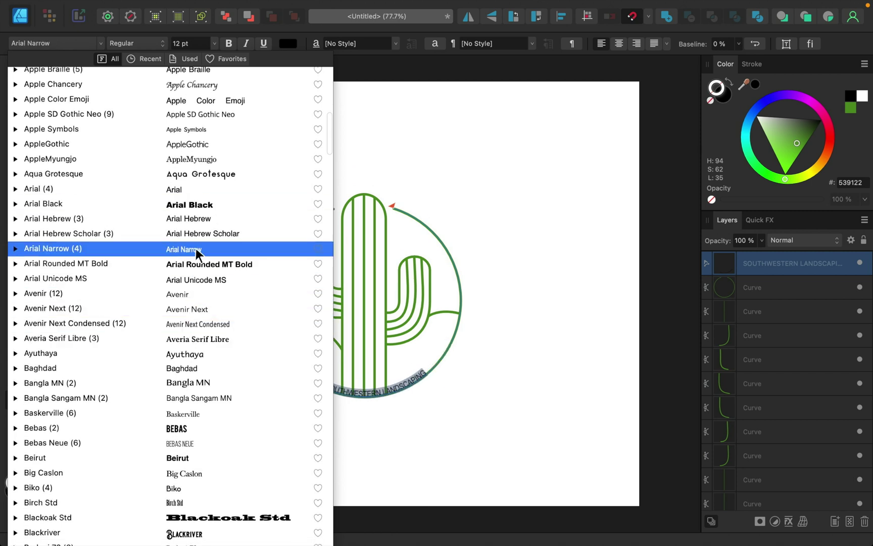
left_click(204, 175)
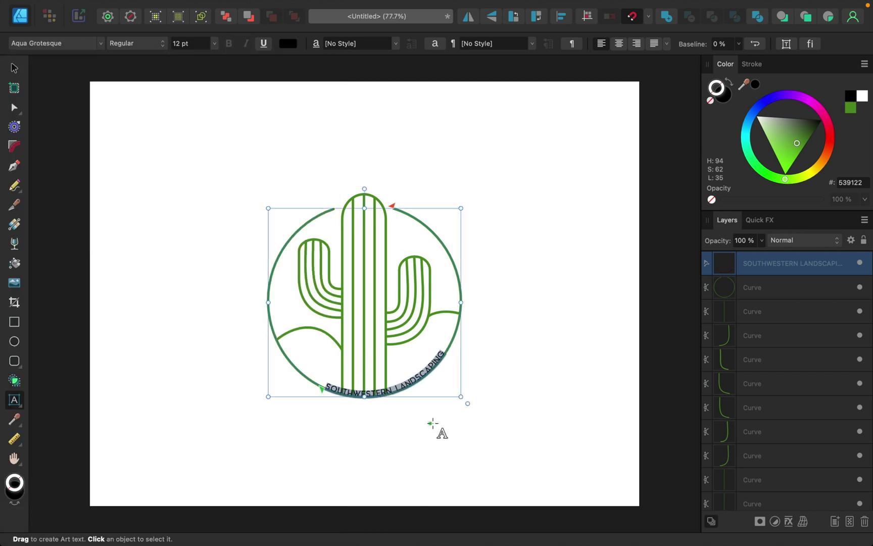
Set the path text's size to 20 pt and its fill to the cactus green, 539122
left_click(213, 44)
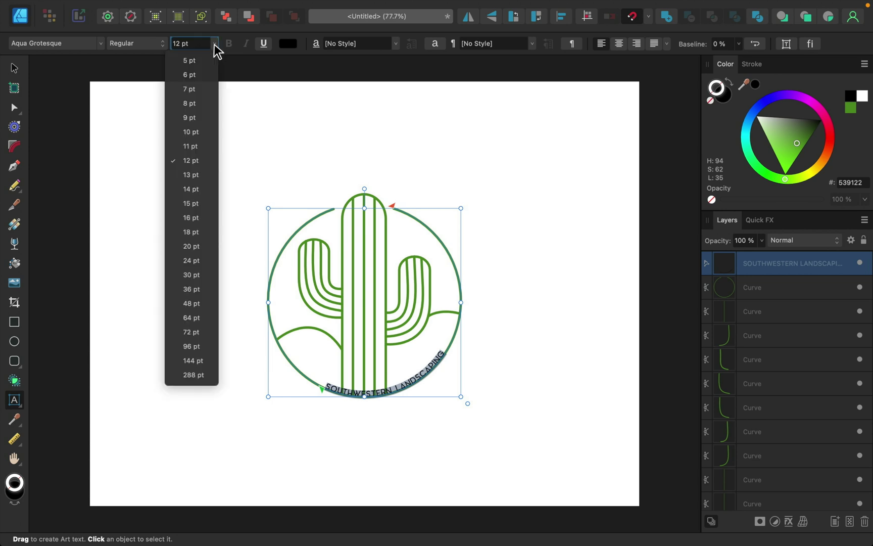
left_click(212, 248)
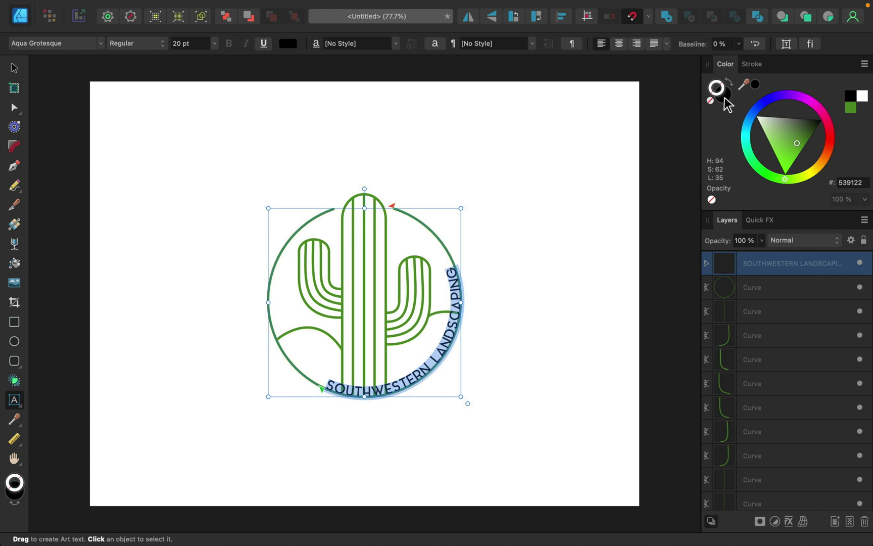
left_click(724, 96)
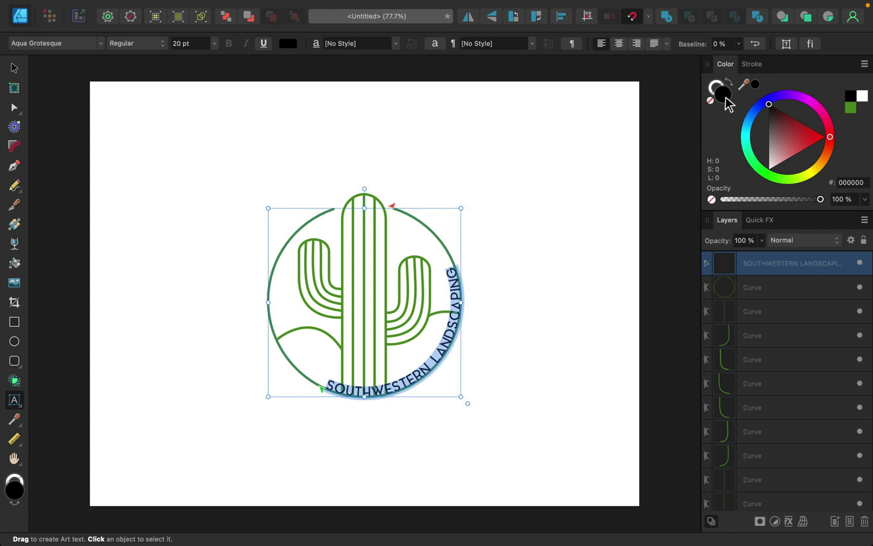
left_click(851, 108)
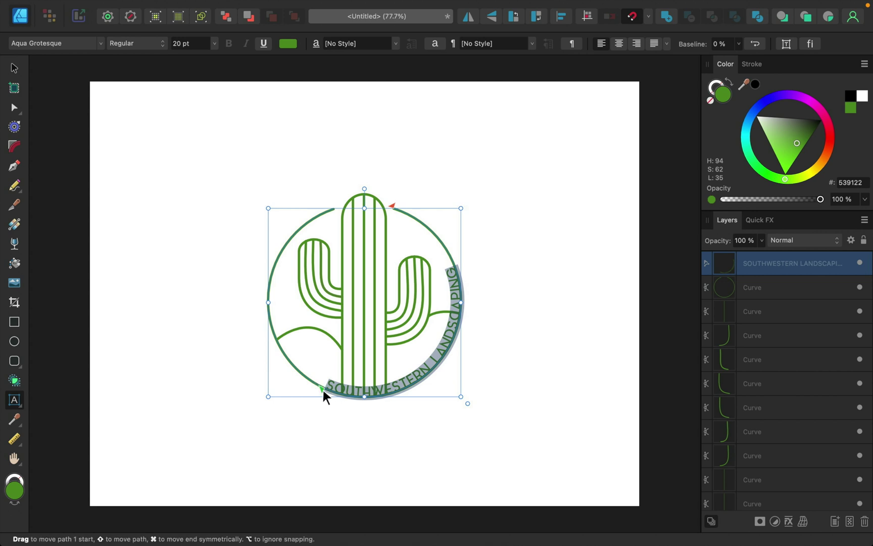
Shift the text's start so it centres on the lower arc, and enlarge and recentre its path just outside the visible circle
left_click_drag(321, 390, 249, 345)
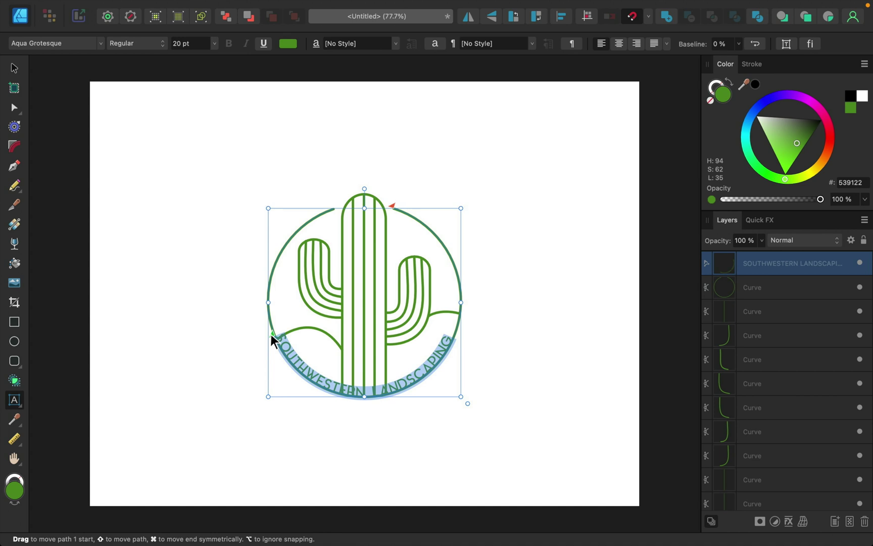
left_click_drag(271, 334, 275, 339)
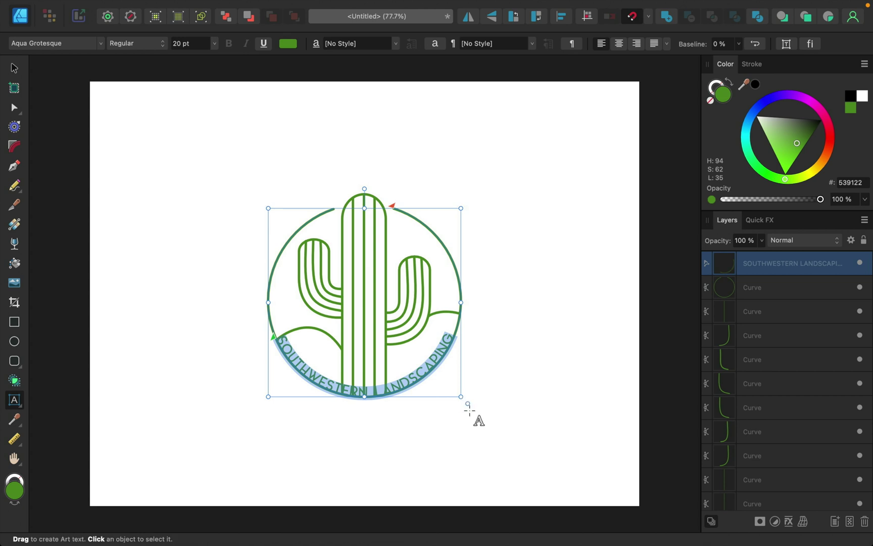
left_click_drag(468, 405, 493, 426)
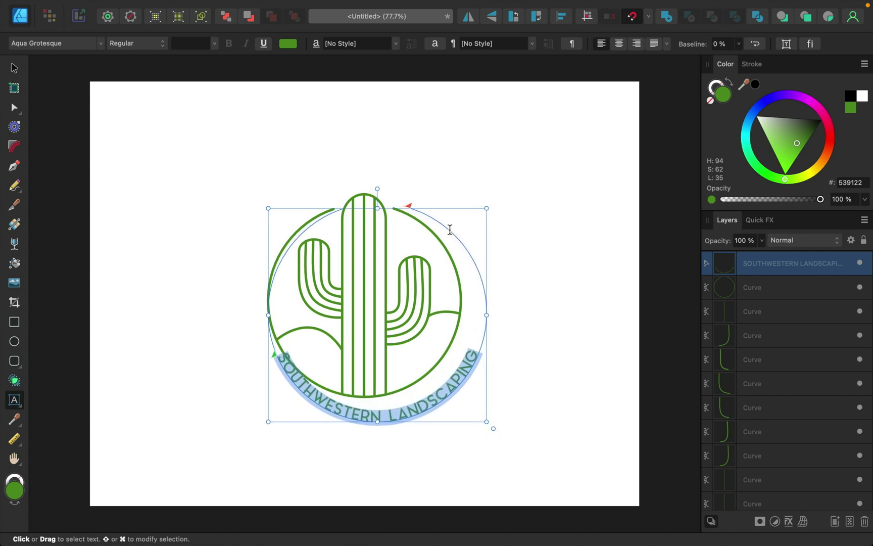
left_click_drag(452, 207, 441, 201)
key("t")
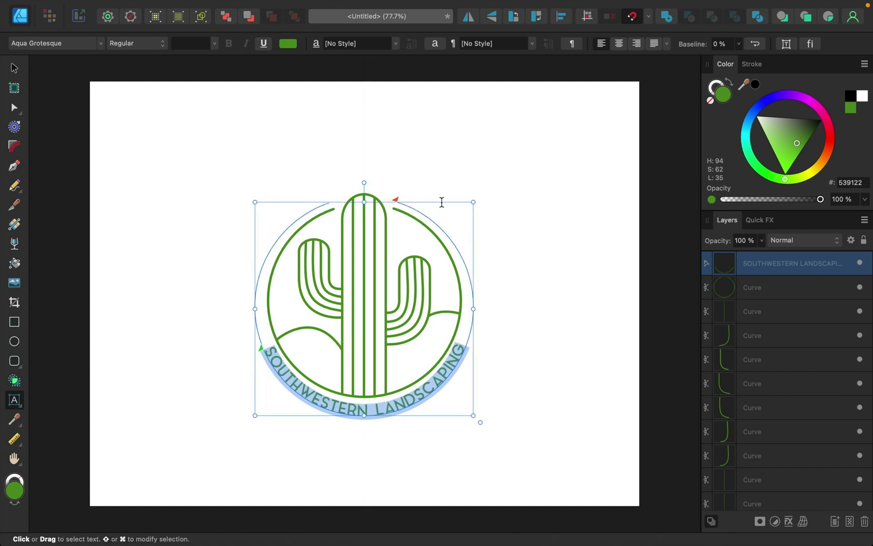
key("Escape")
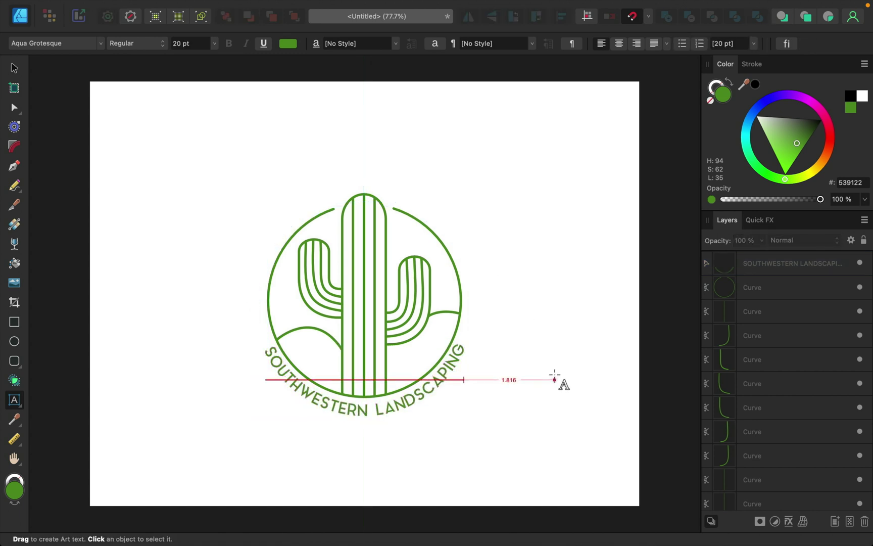